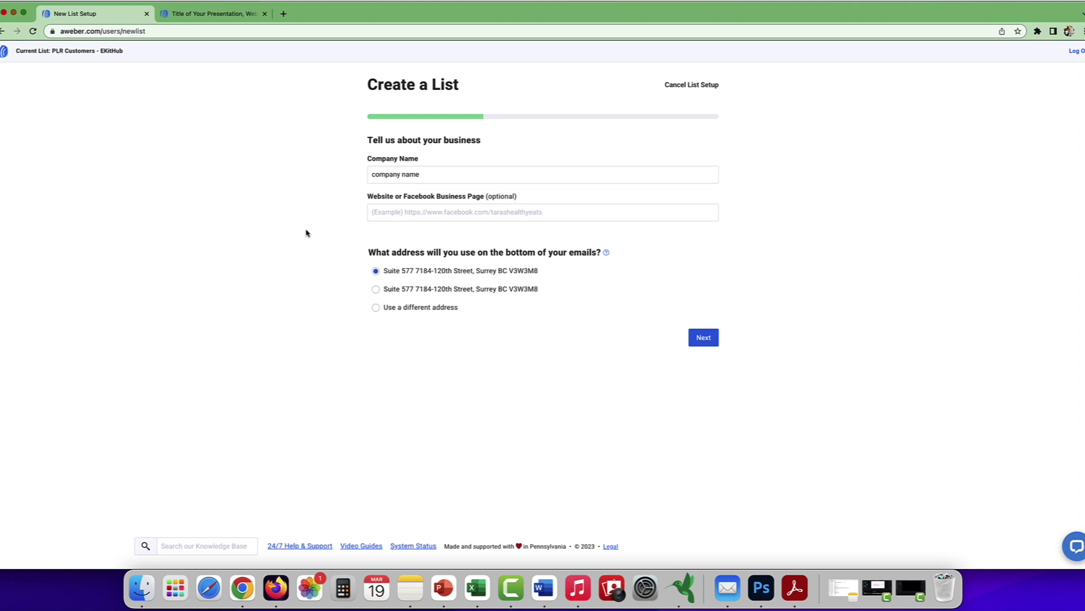
# Step: Leave the optional business Website blank, keeping the company name and first footer address
pyautogui.click(437, 219)
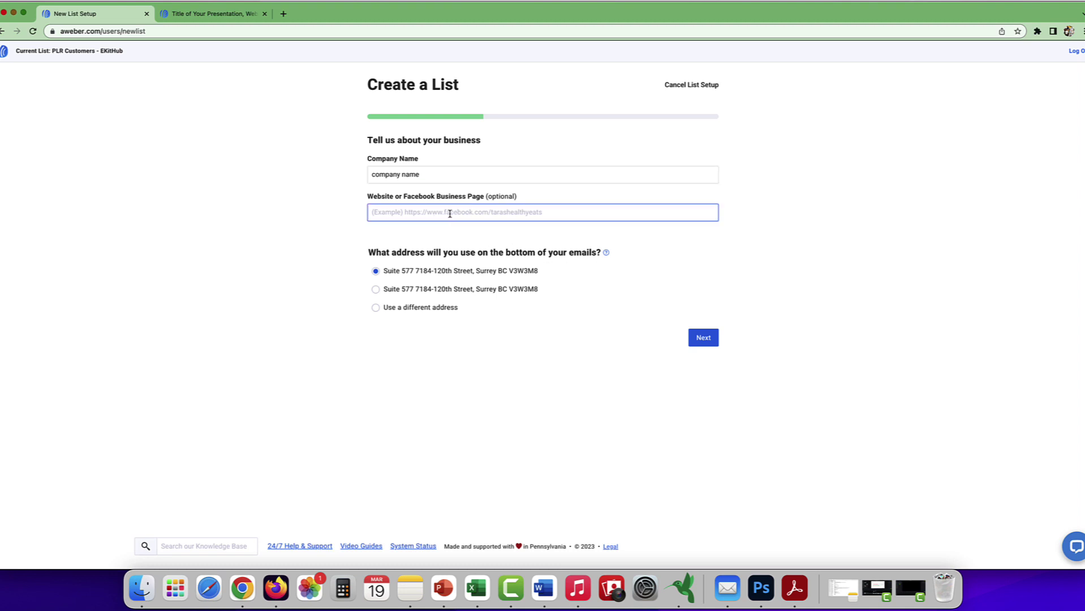
pyautogui.click(507, 261)
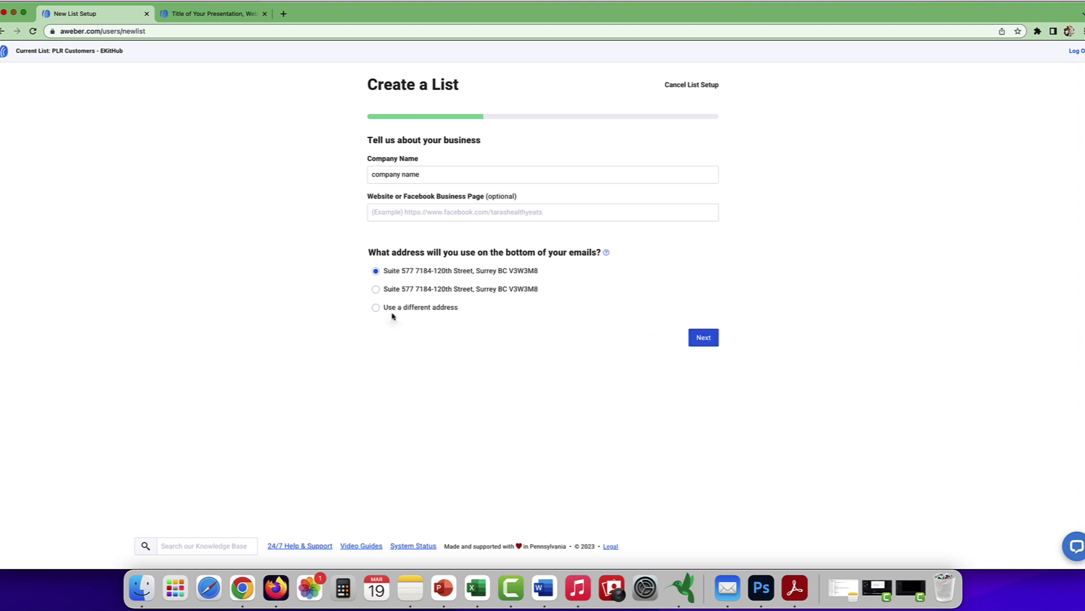
# Step: Name the new list 'Test 3' with the description 'test 3'
pyautogui.click(711, 338)
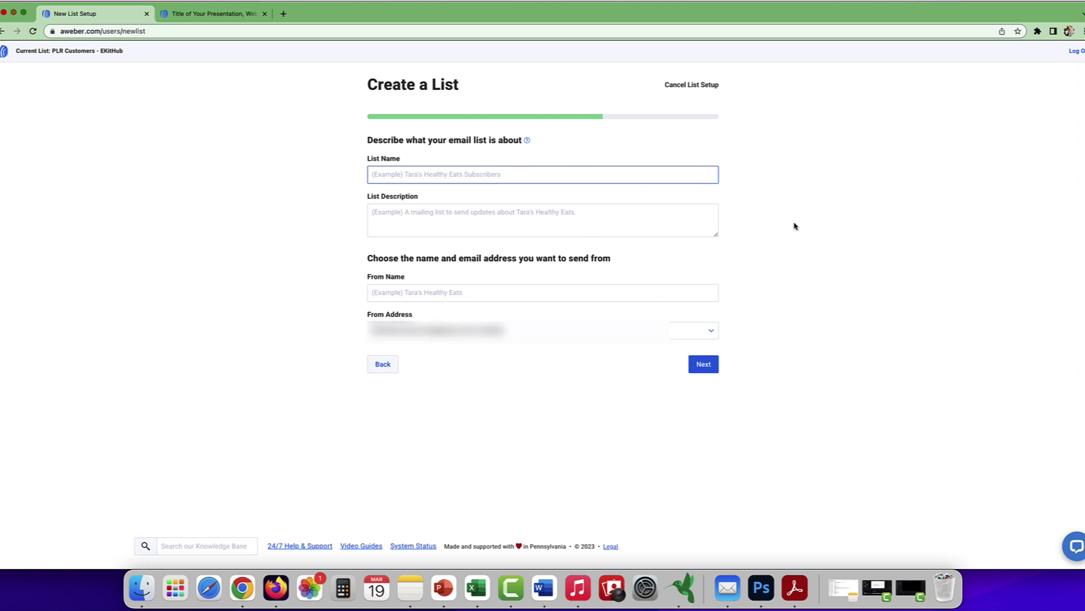
pyautogui.write('Test 3')
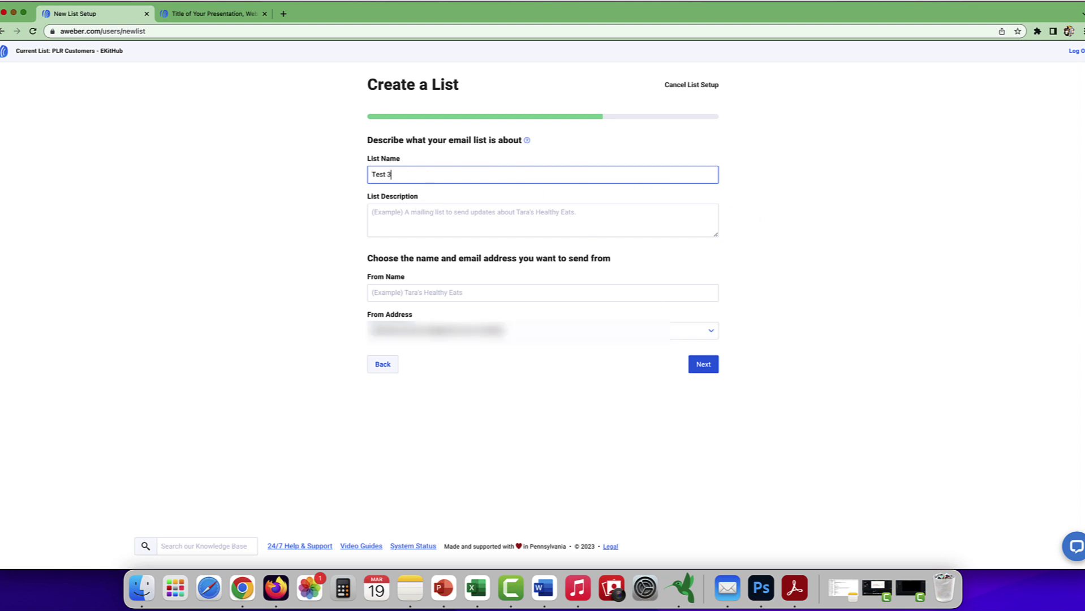
pyautogui.click(381, 209)
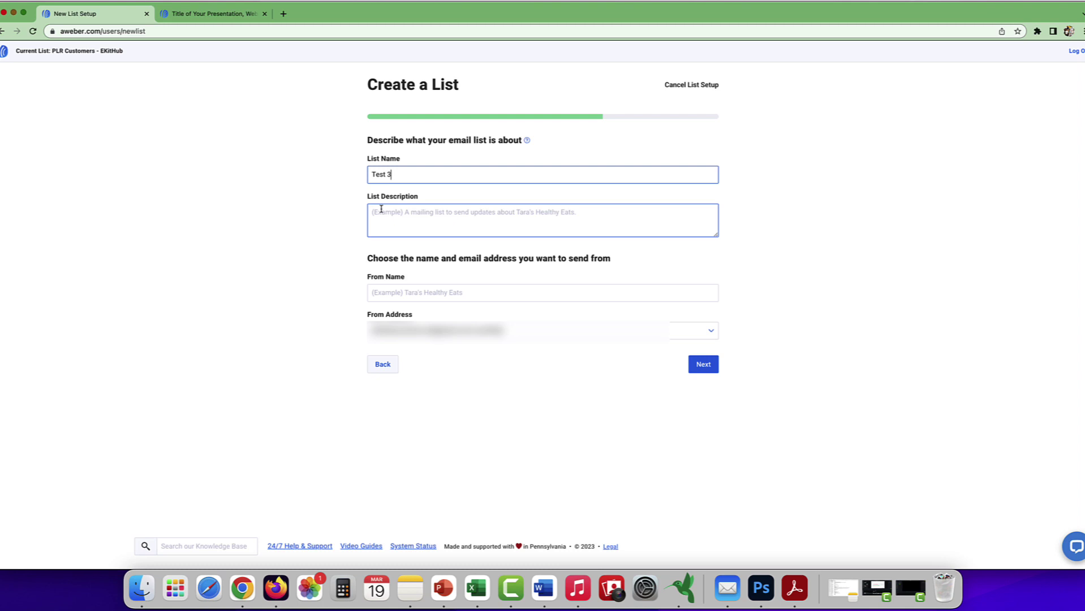
pyautogui.click(300, 235)
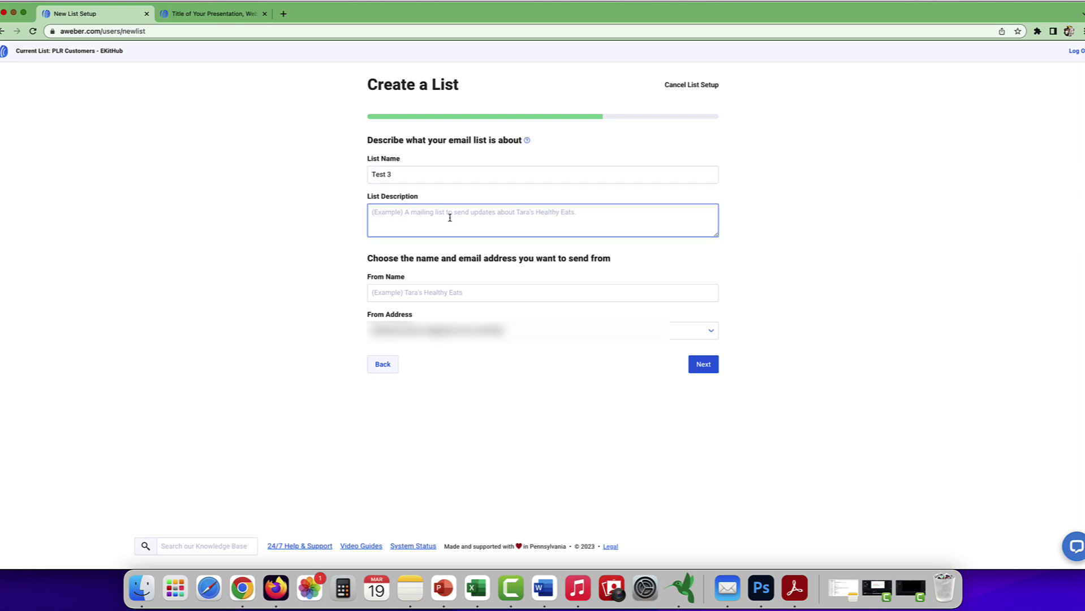
pyautogui.write('test 3')
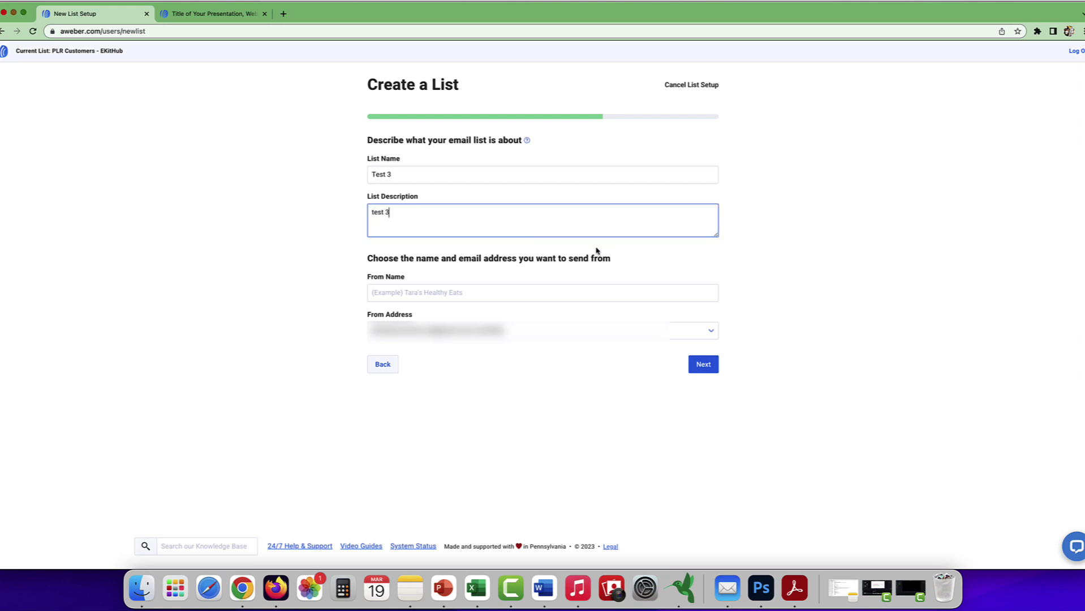
pyautogui.click(804, 286)
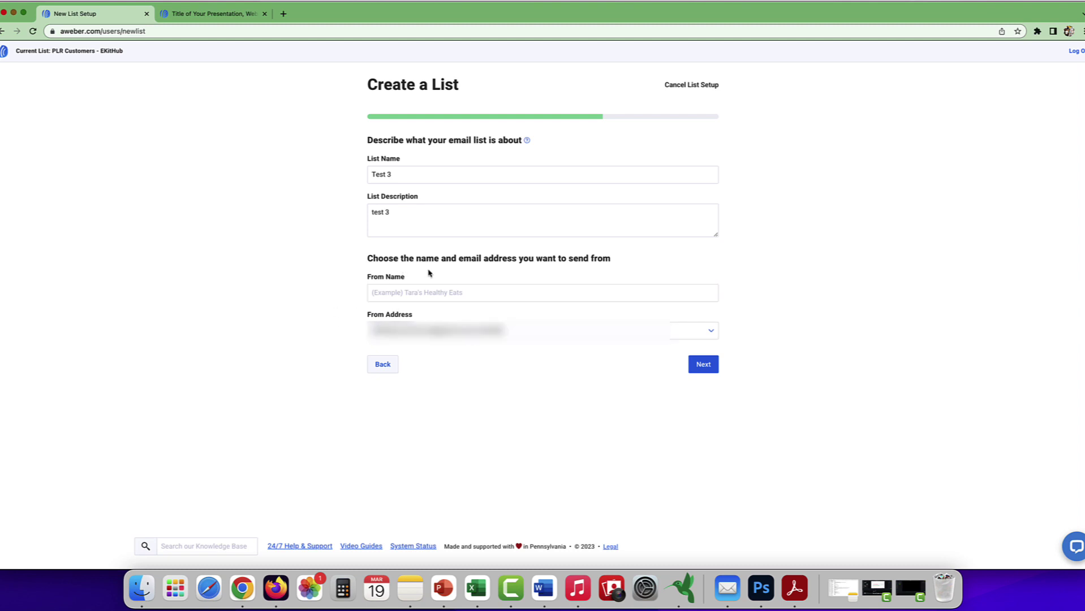
# Step: Enter the sender's From Name and continue to the confirmation message step
pyautogui.click(411, 291)
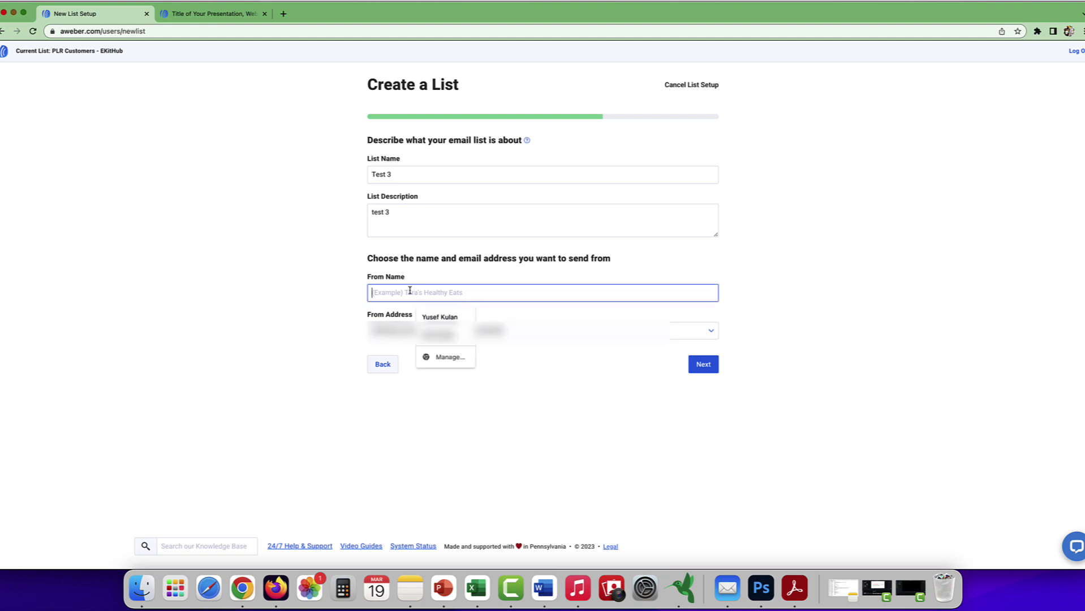
pyautogui.write('Yusef')
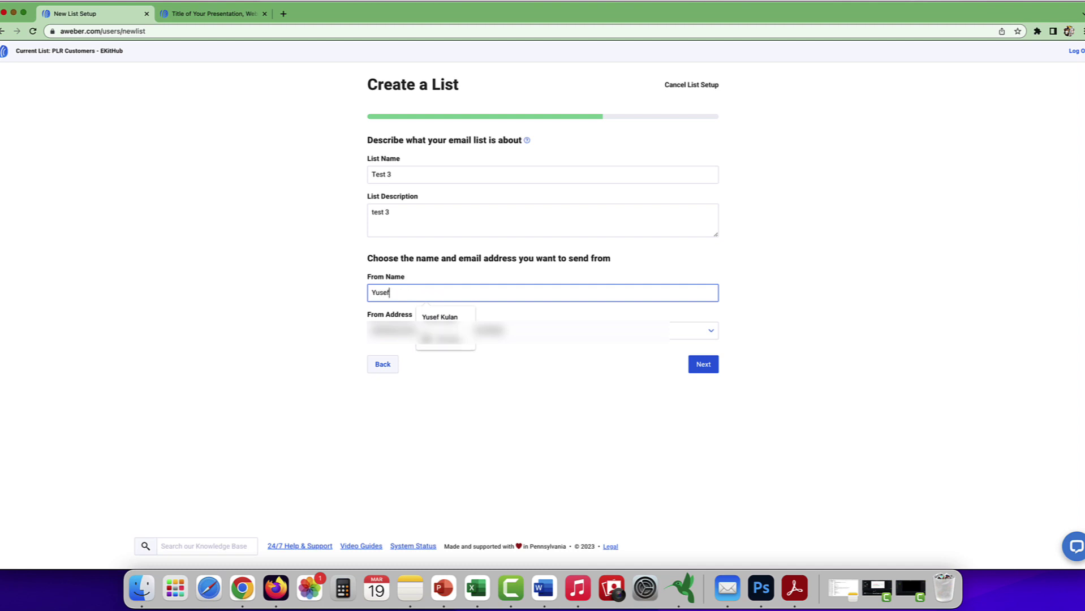
pyautogui.click(346, 321)
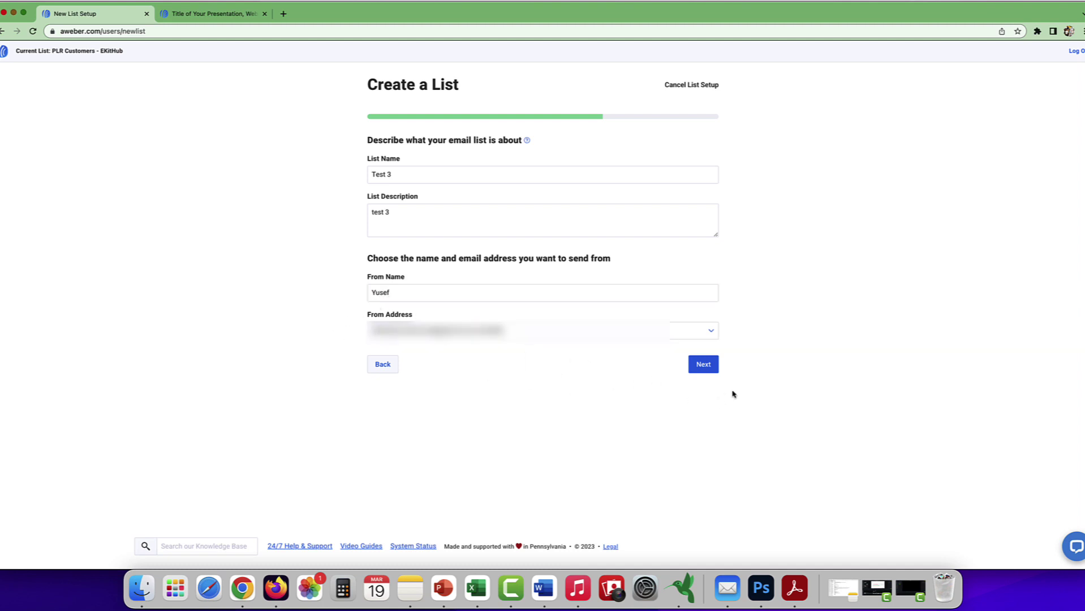
pyautogui.click(706, 366)
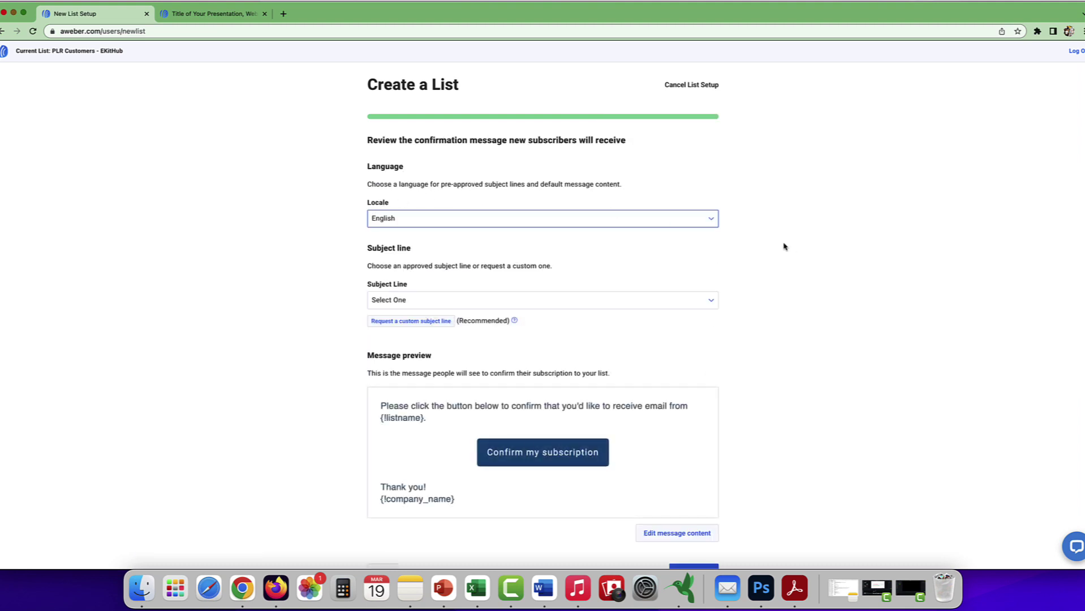
# Step: Pick 'Response Required: Please confirm your request for information.' from the approved confirmation subject lines
pyautogui.scroll(-2, 792, 286)
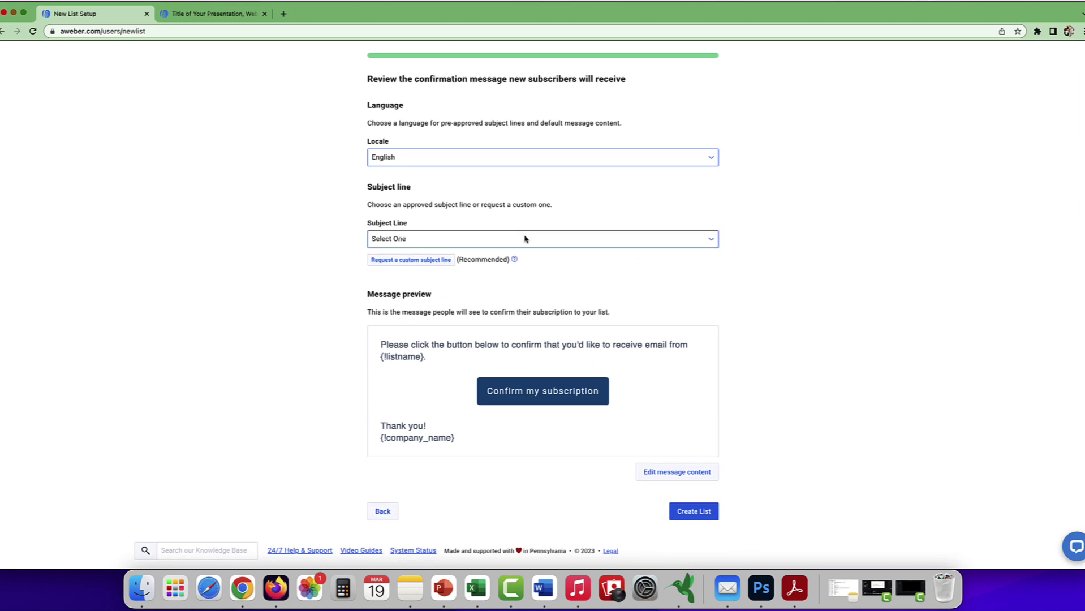
pyautogui.click(710, 246)
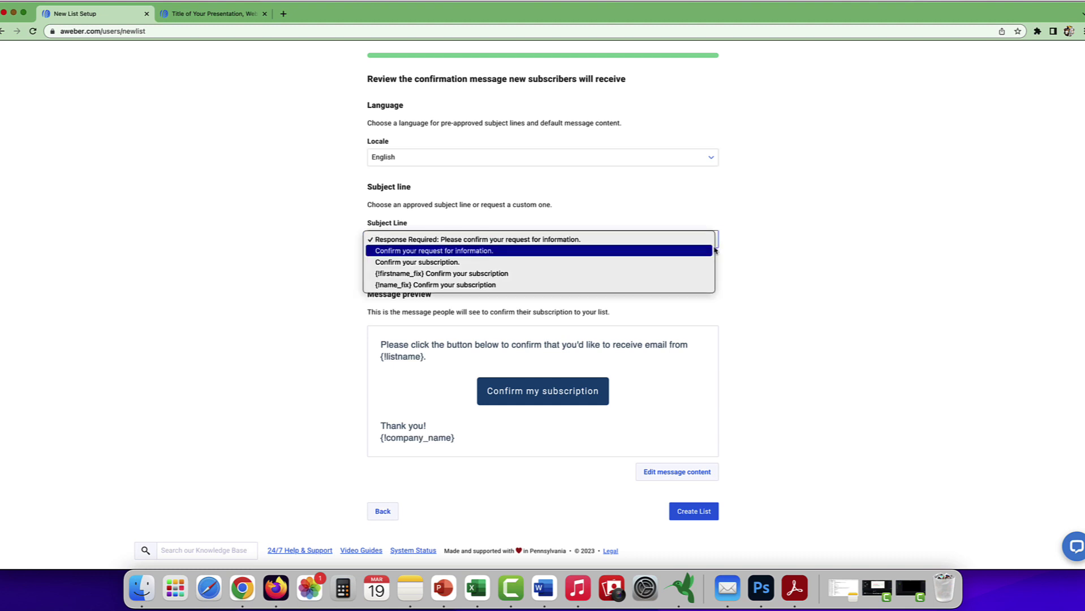
pyautogui.click(594, 229)
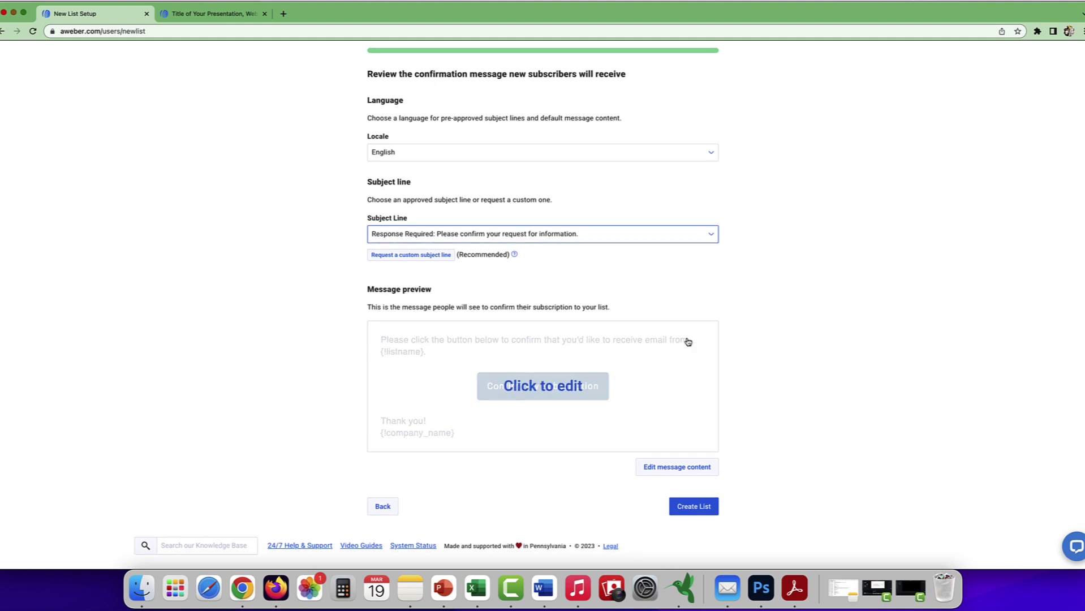
pyautogui.scroll(-1, 748, 328)
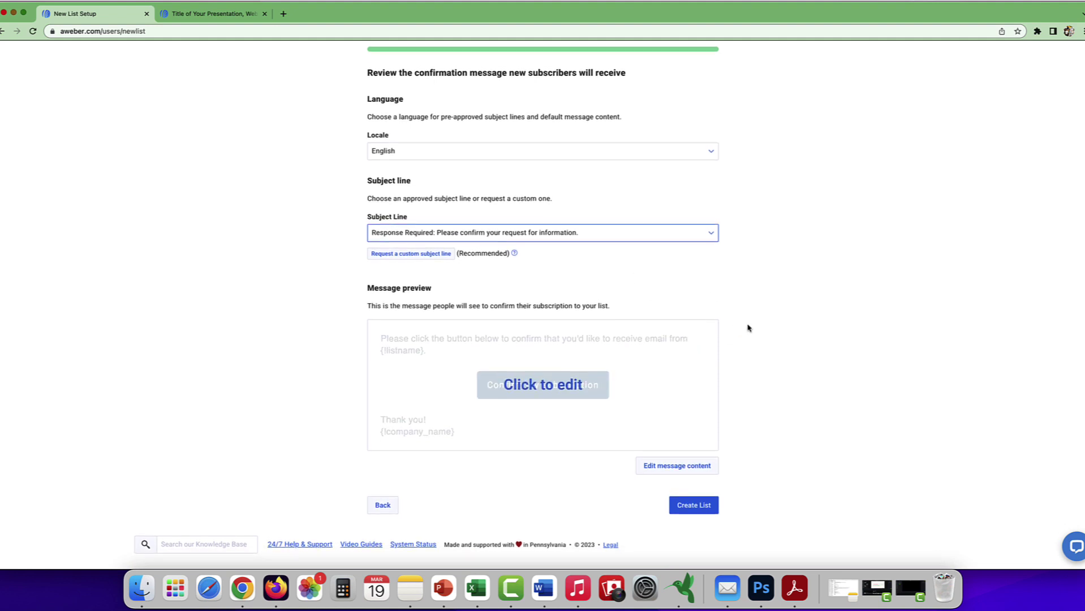
# Step: Create the Test 3 list and wait for its Messages > Drafts page
pyautogui.click(693, 506)
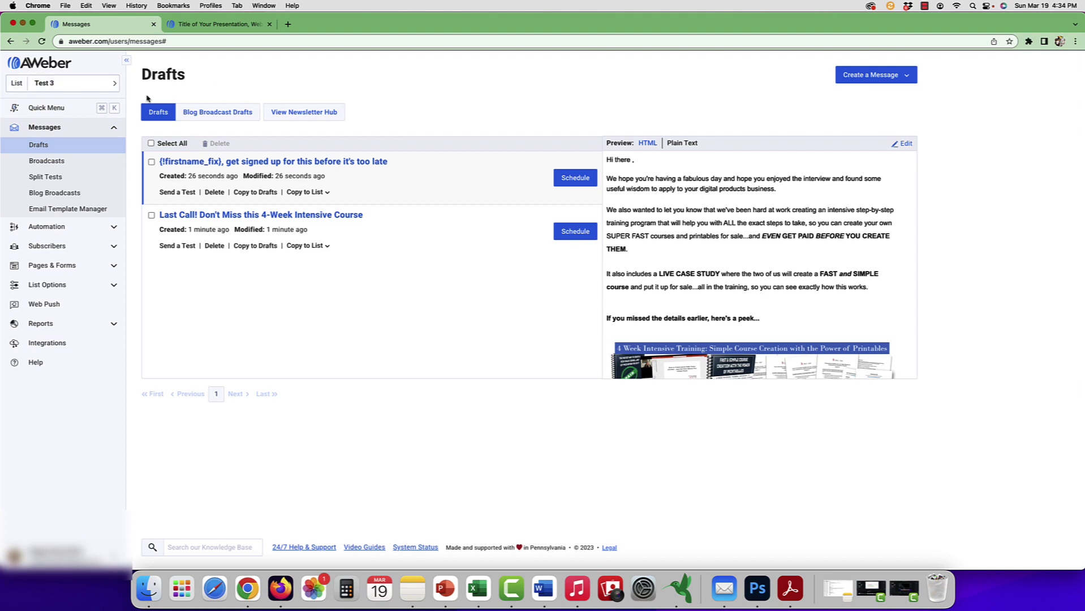
# Step: From the Test 3 messages area, start a new Drag & Drop Email Builder message
pyautogui.click(115, 85)
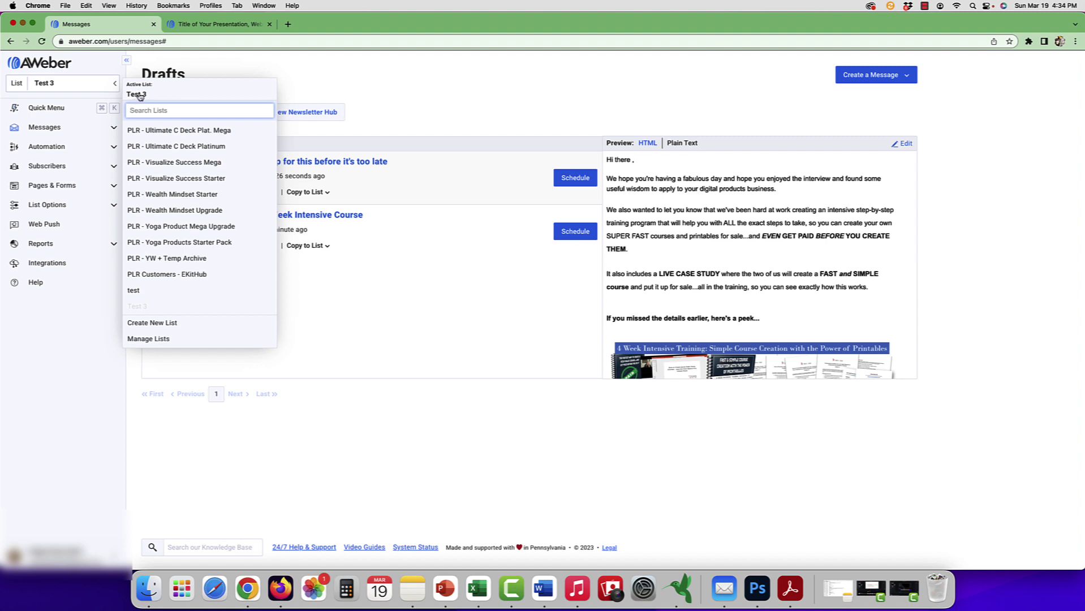
pyautogui.click(339, 85)
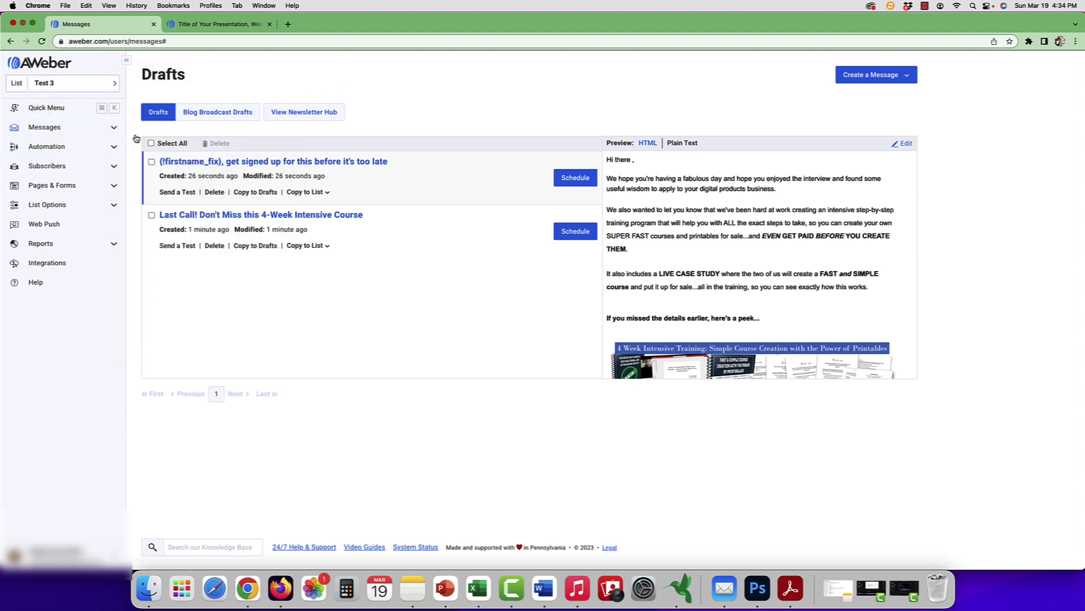
pyautogui.click(114, 129)
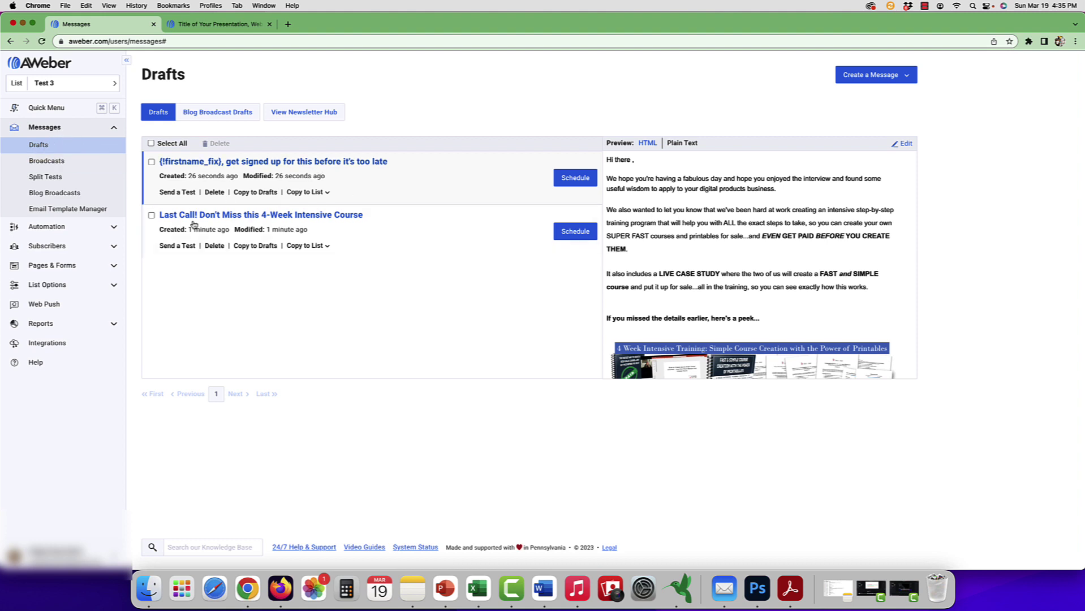
pyautogui.click(910, 77)
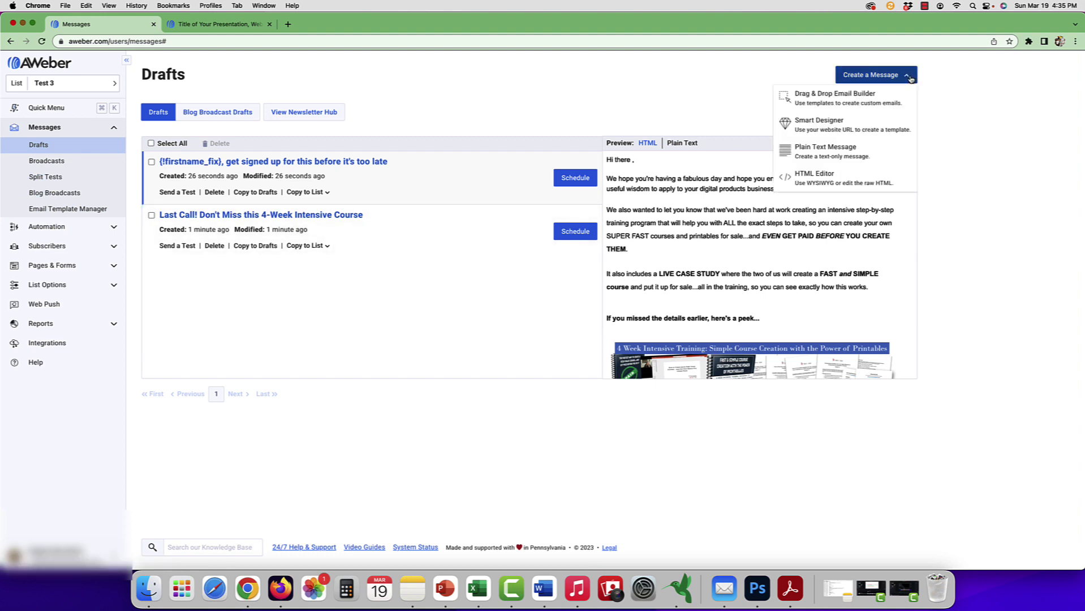
pyautogui.click(847, 101)
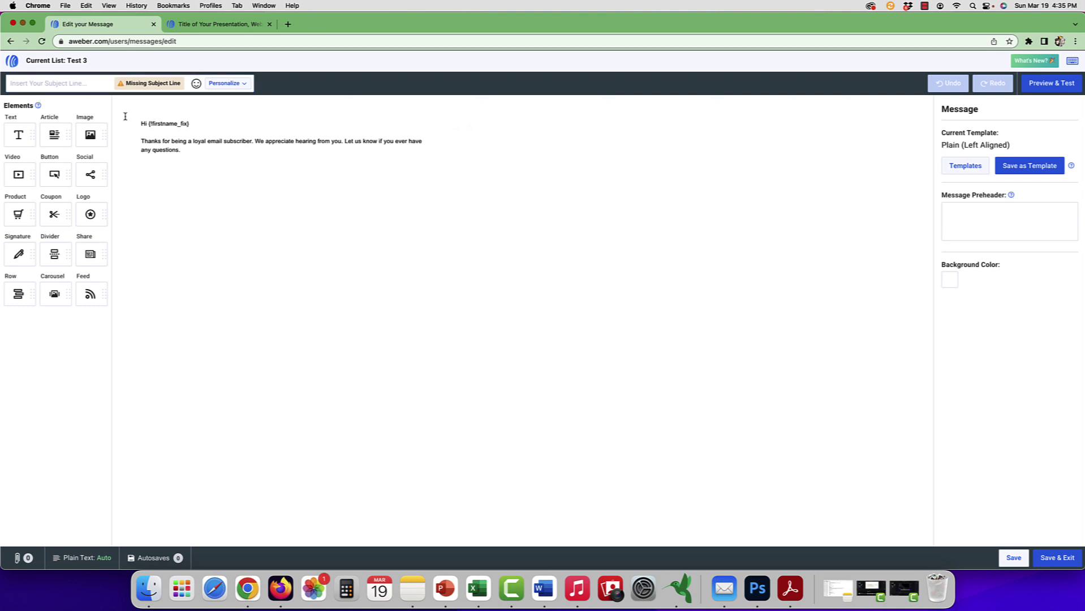
# Step: Enter 'Welcome to XXX!' as the email's subject line
pyautogui.click(172, 142)
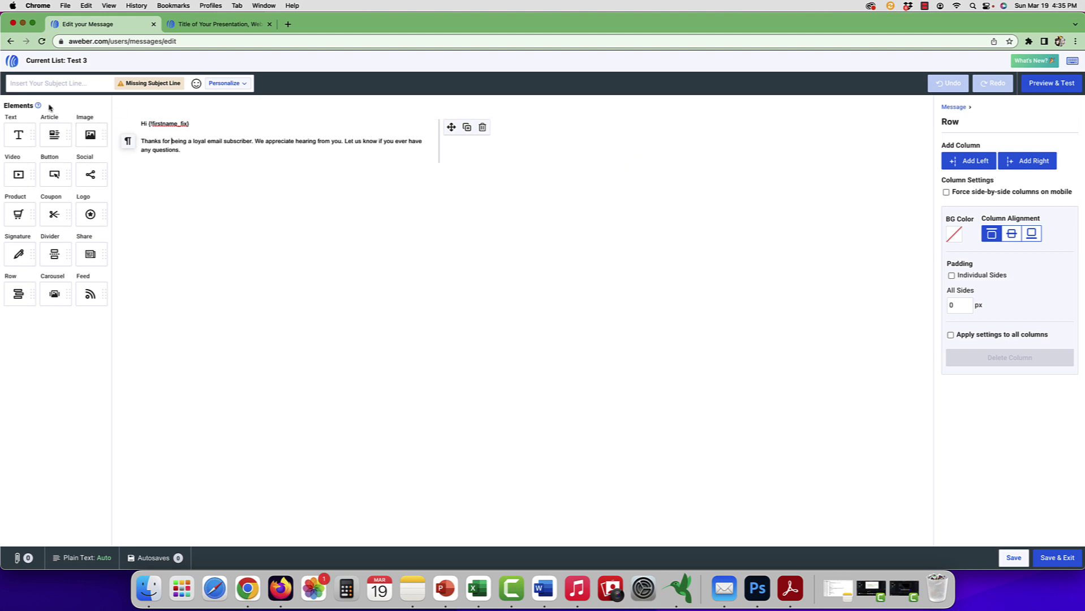
pyautogui.click(59, 86)
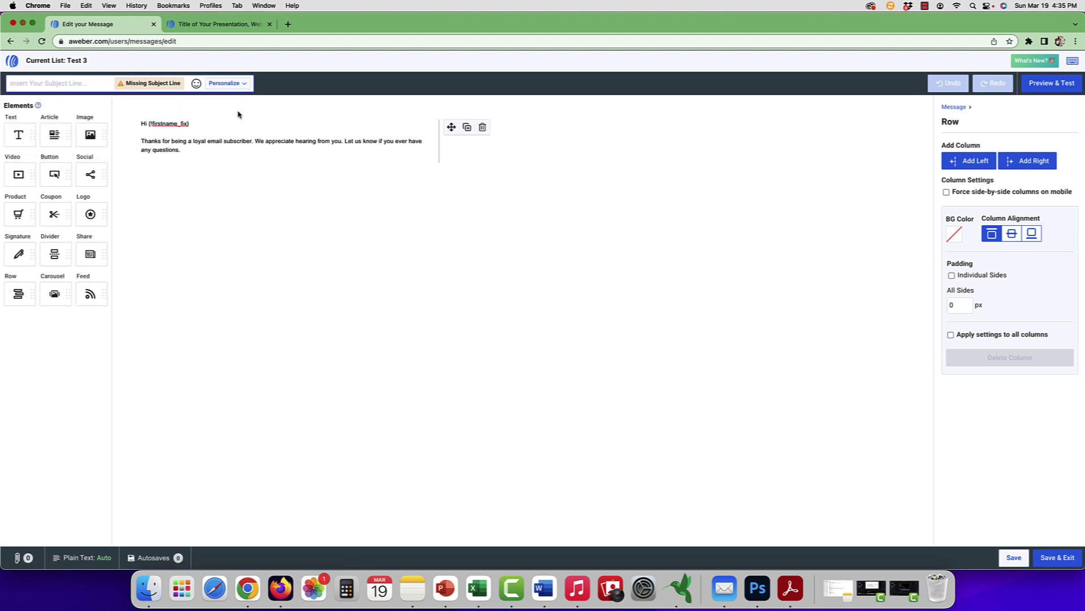
pyautogui.write('We')
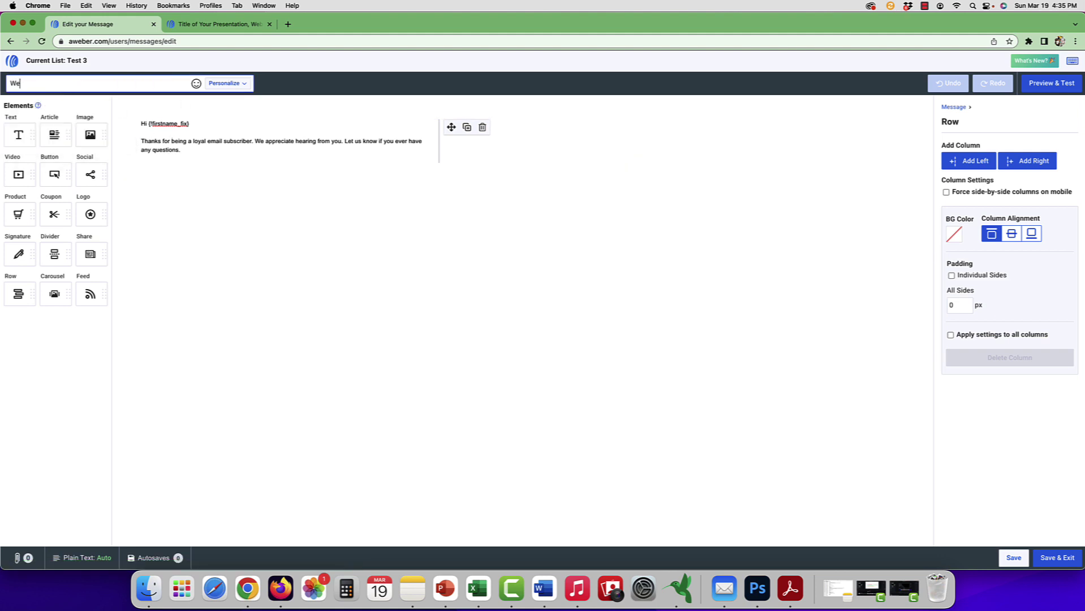
pyautogui.write('lcome to XXX!')
# Step: Add an image block below the greeting, filled with the gallery photo of a man at a railing
pyautogui.click(185, 156)
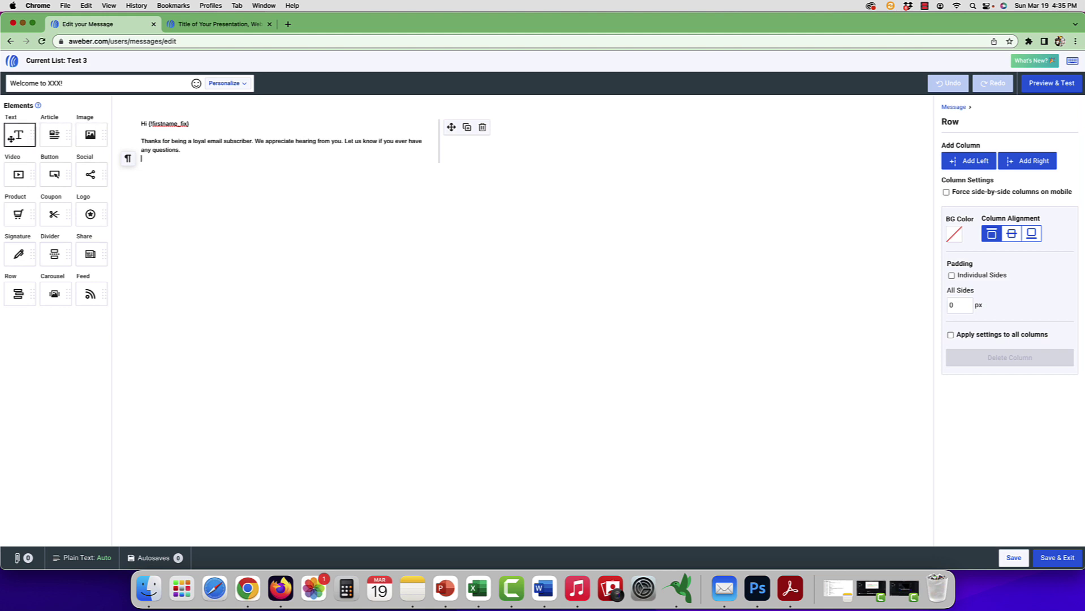
pyautogui.moveTo(91, 138); pyautogui.dragTo(186, 199)
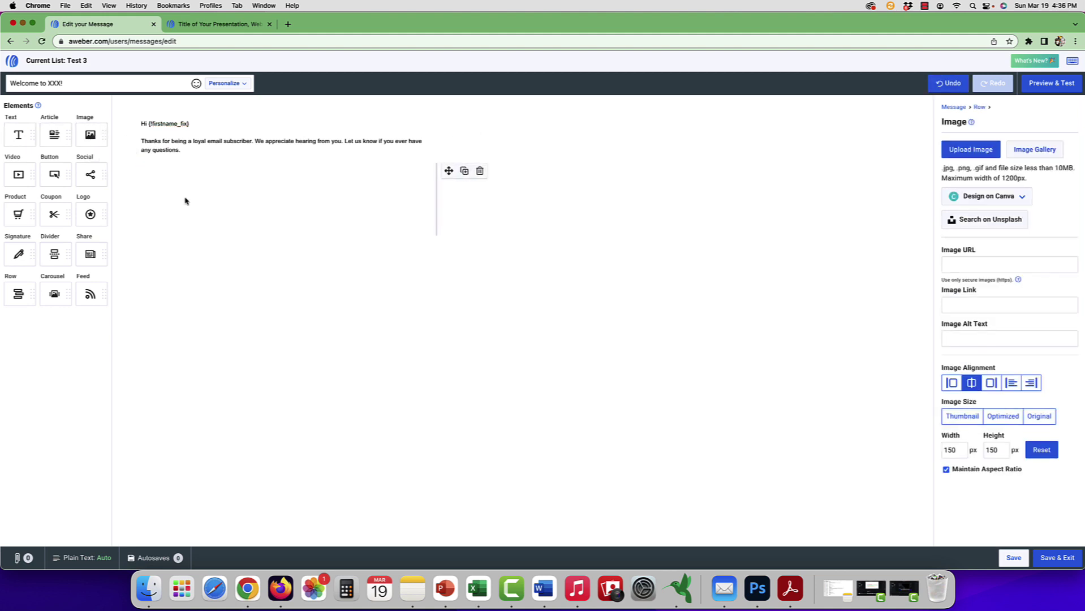
pyautogui.moveTo(266, 209); pyautogui.dragTo(267, 208)
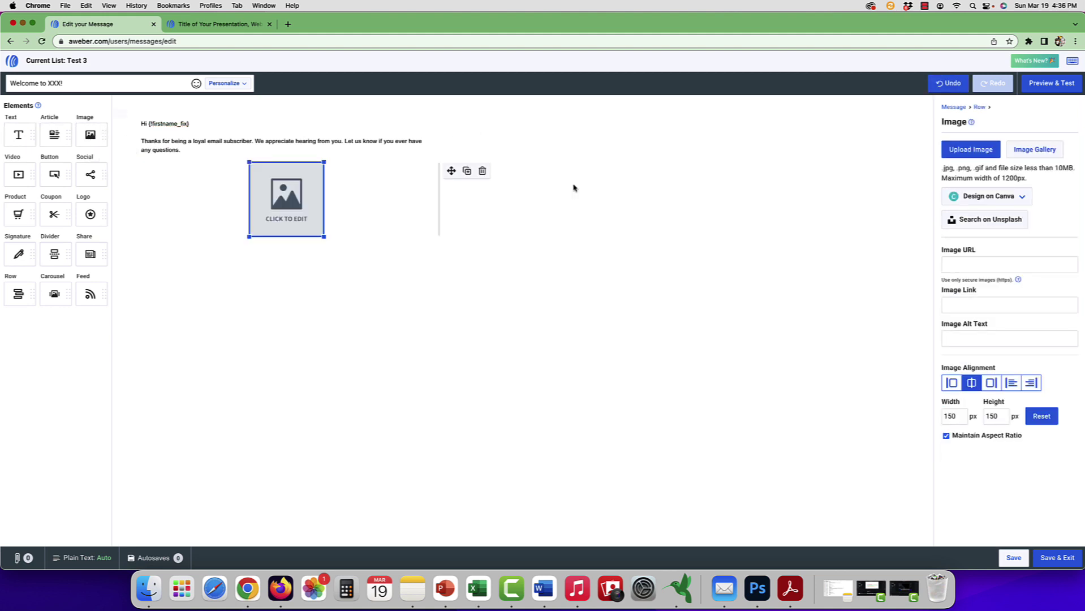
pyautogui.click(953, 152)
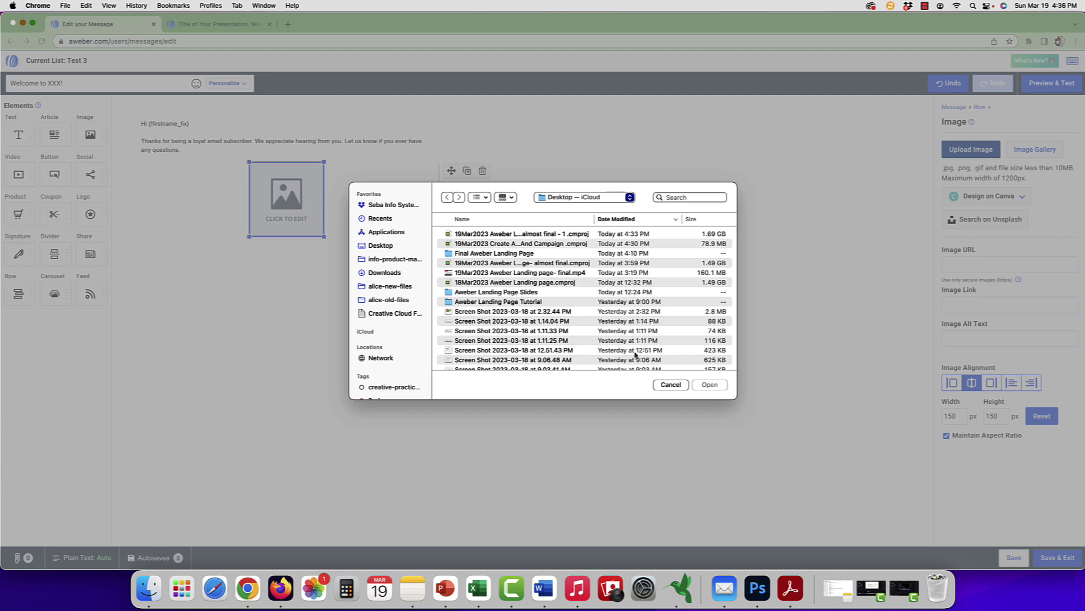
pyautogui.click(660, 385)
pyautogui.click(1027, 150)
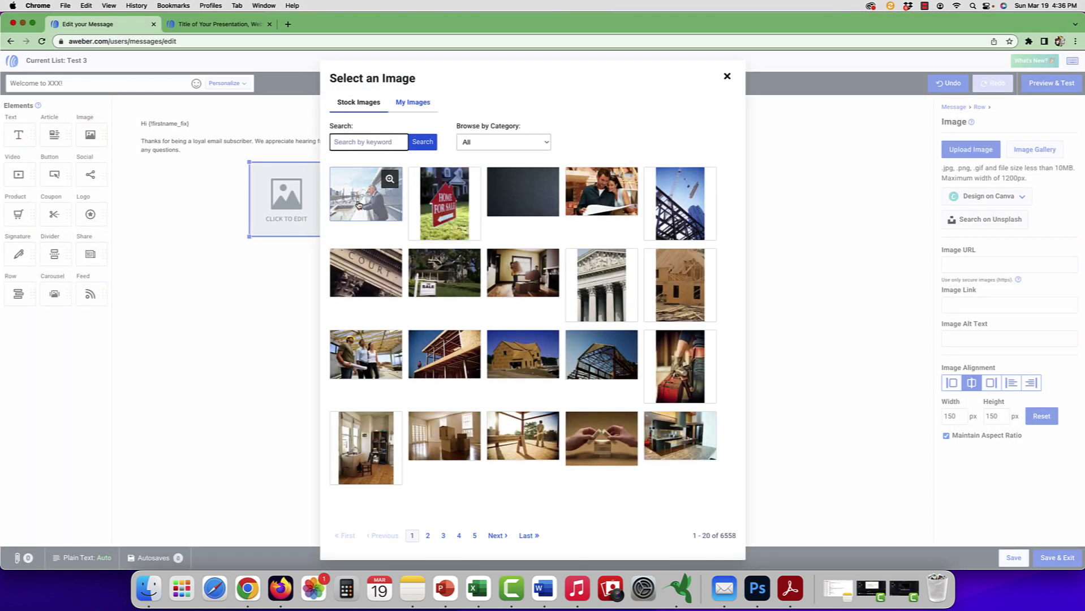
pyautogui.click(362, 207)
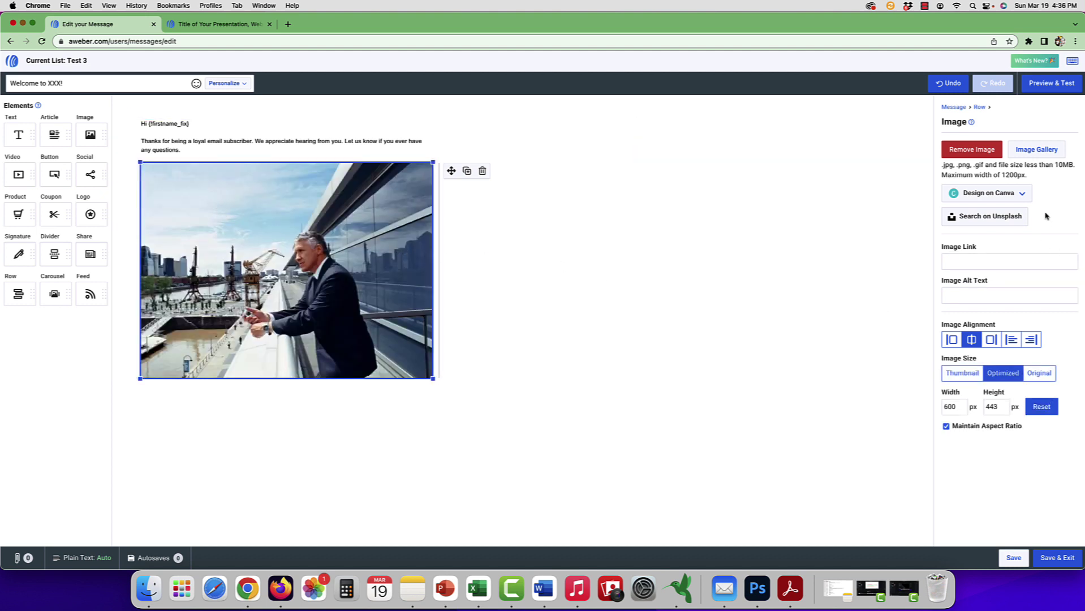
pyautogui.click(1035, 301)
pyautogui.click(867, 281)
pyautogui.click(965, 263)
pyautogui.write('website')
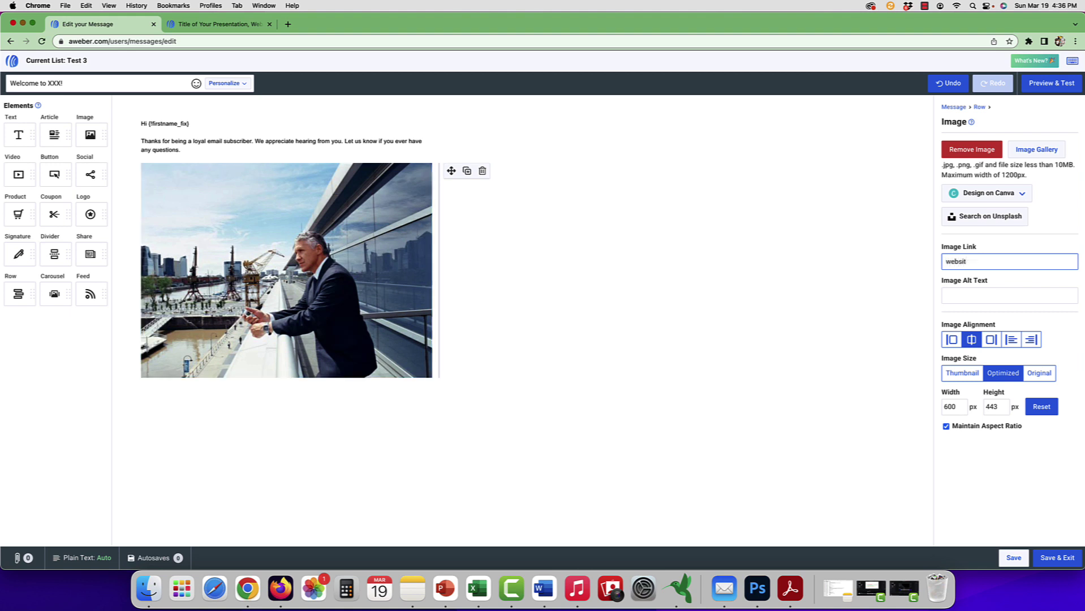
pyautogui.press('BackSpace')
pyautogui.press('BackSpace')
pyautogui.press('BackSpace')
pyautogui.press('BackSpace')
pyautogui.press('BackSpace')
pyautogui.press('BackSpace')
# Step: Save the 'Welcome to XXX!' email to Drafts and expand the Automation section
pyautogui.click(1057, 558)
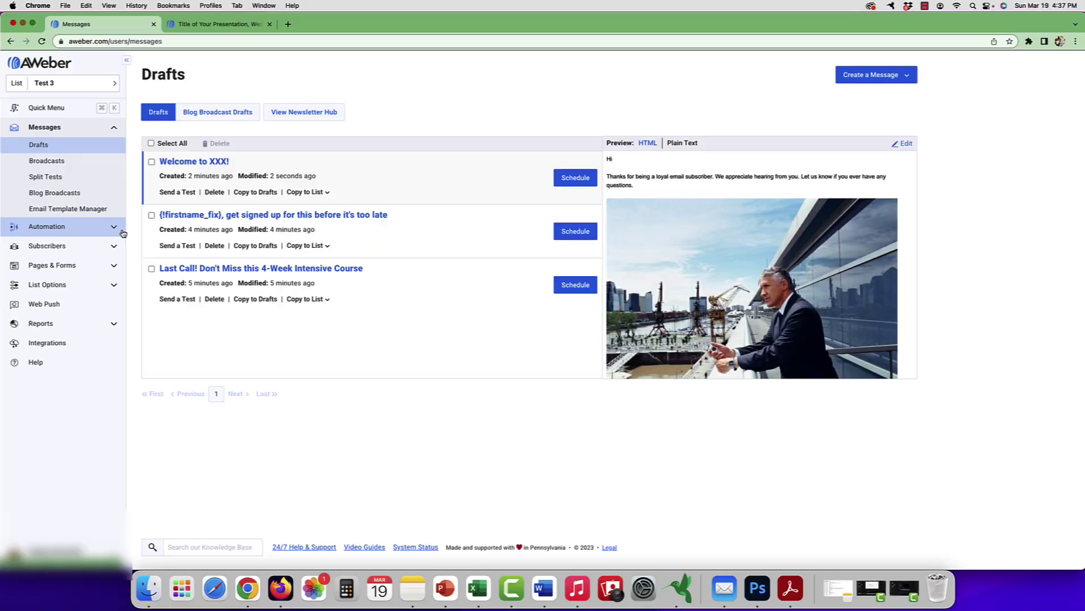
pyautogui.click(115, 223)
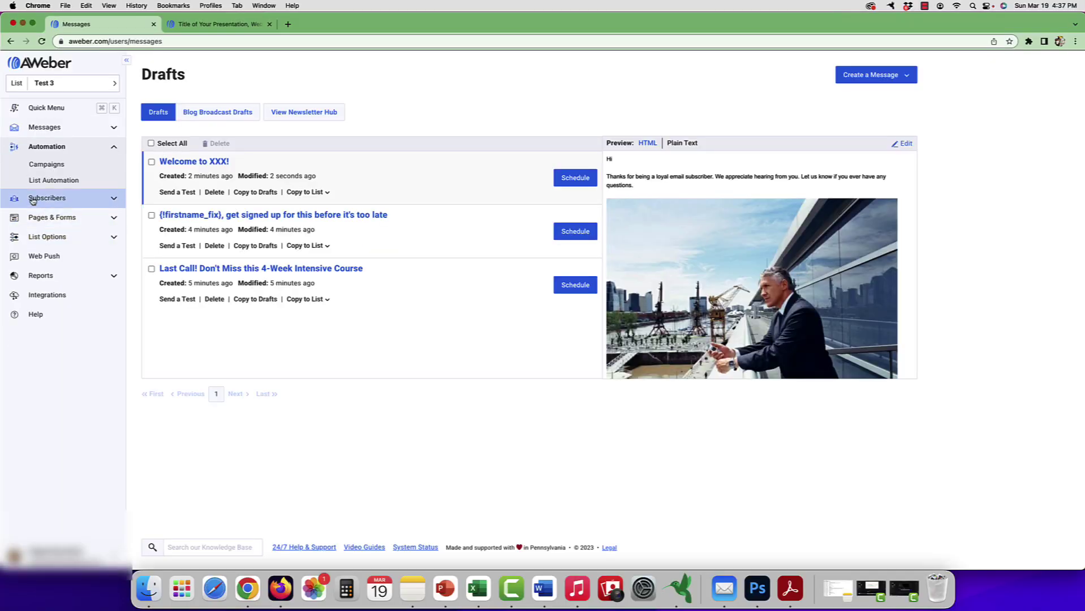
# Step: Go to the Test 3 Campaigns page and start a new campaign to reach template choices
pyautogui.click(44, 167)
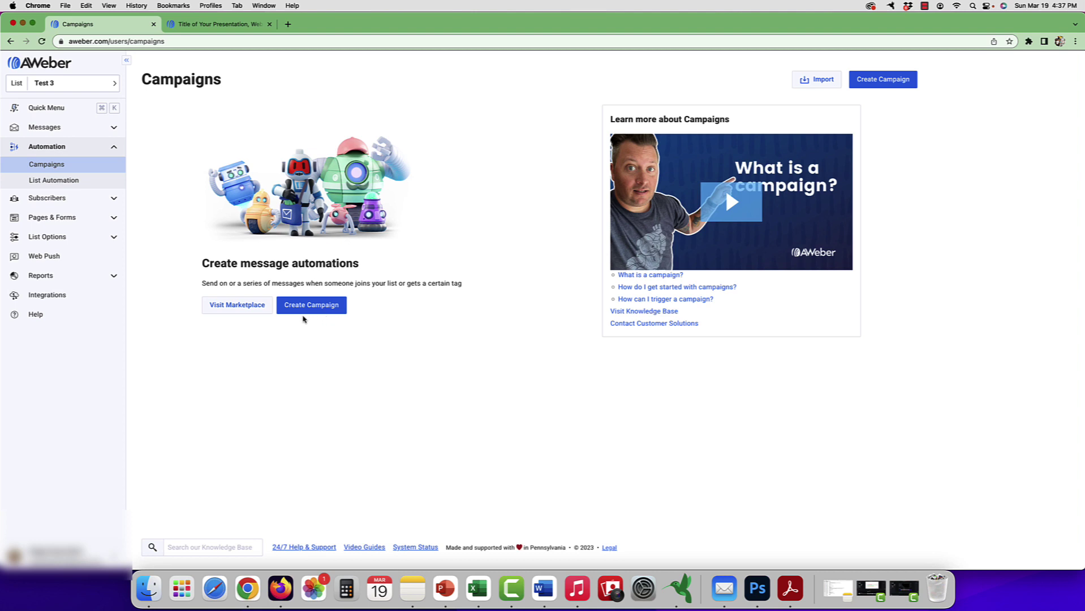
pyautogui.click(303, 311)
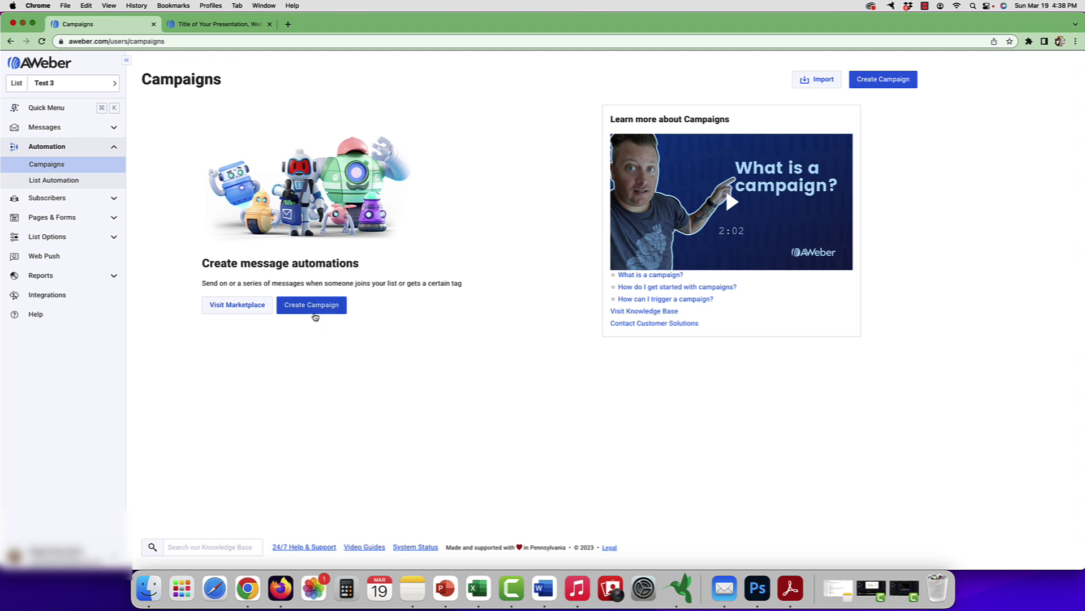
pyautogui.click(324, 312)
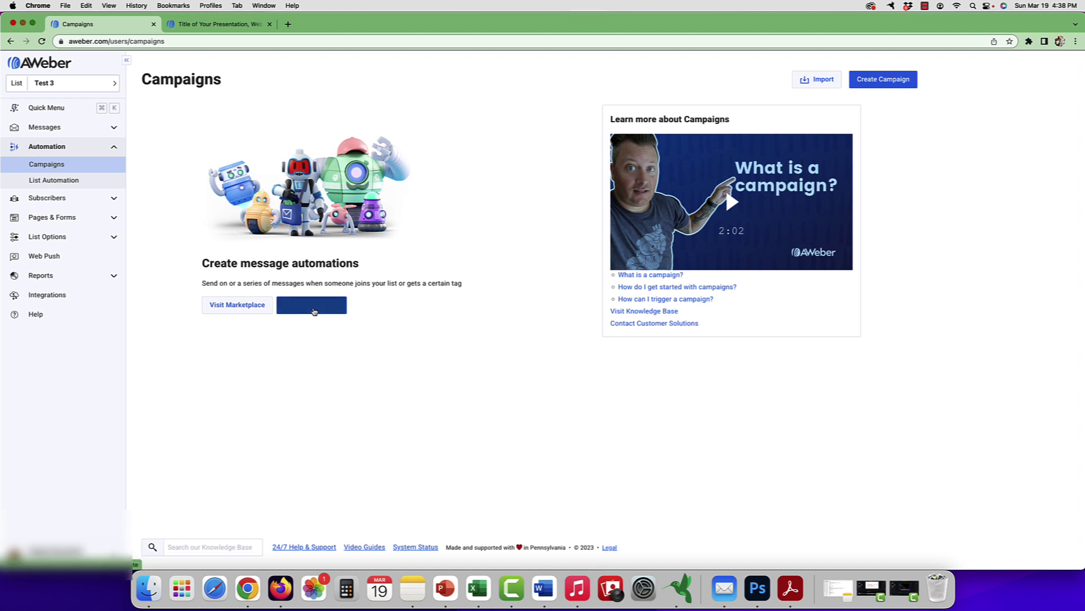
pyautogui.click(314, 311)
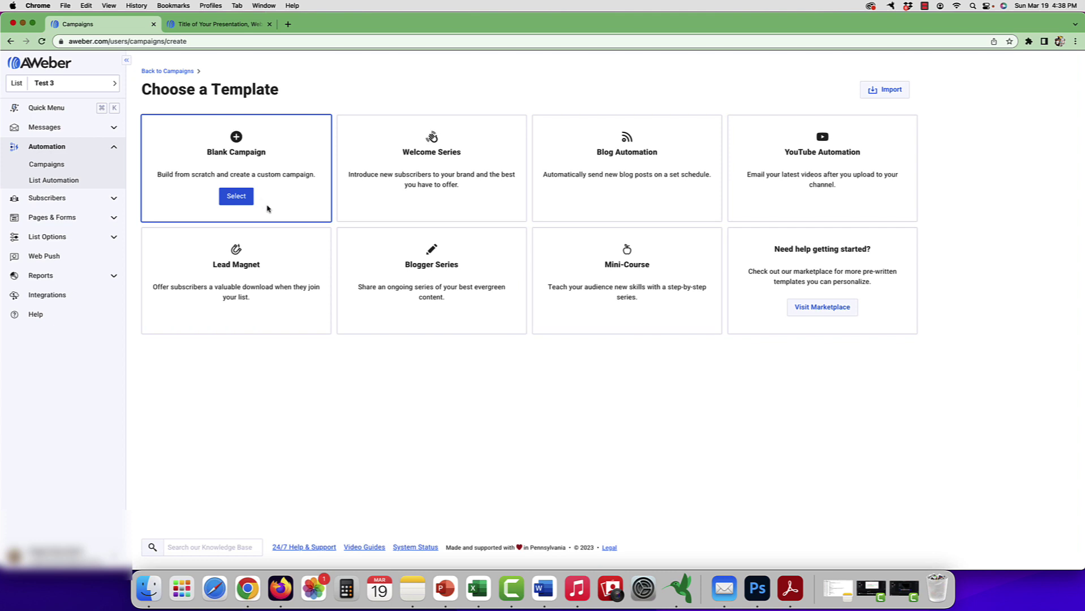
# Step: Choose the Blank Campaign template to open an untitled draft in the Campaign Editor
pyautogui.click(235, 198)
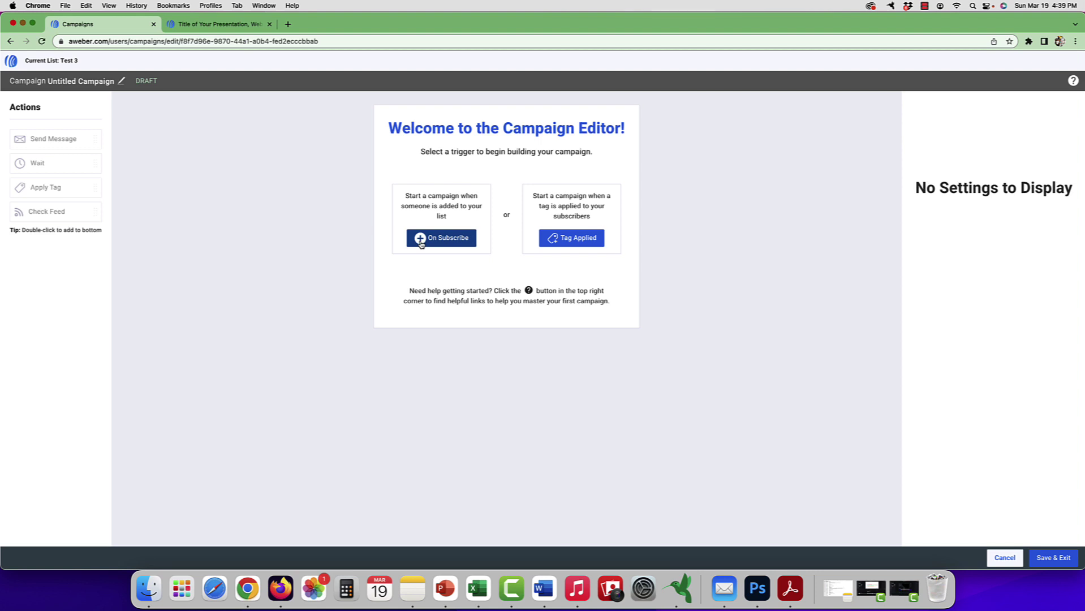
# Step: Set Tag Applied as the campaign's start trigger and open its tag settings panel
pyautogui.click(564, 241)
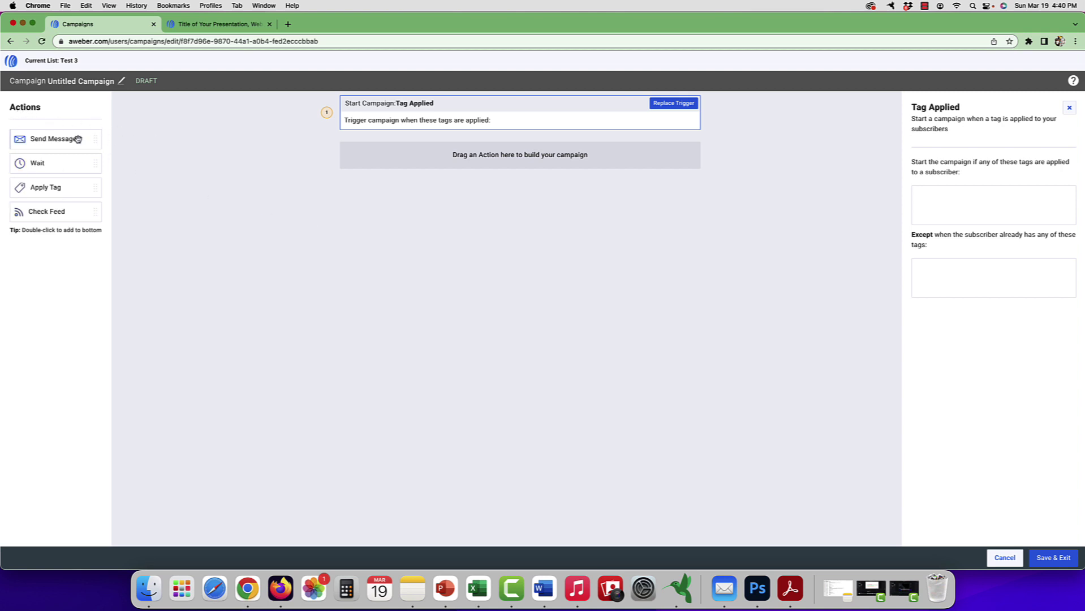
pyautogui.moveTo(38, 139); pyautogui.dragTo(380, 154)
pyautogui.click(676, 156)
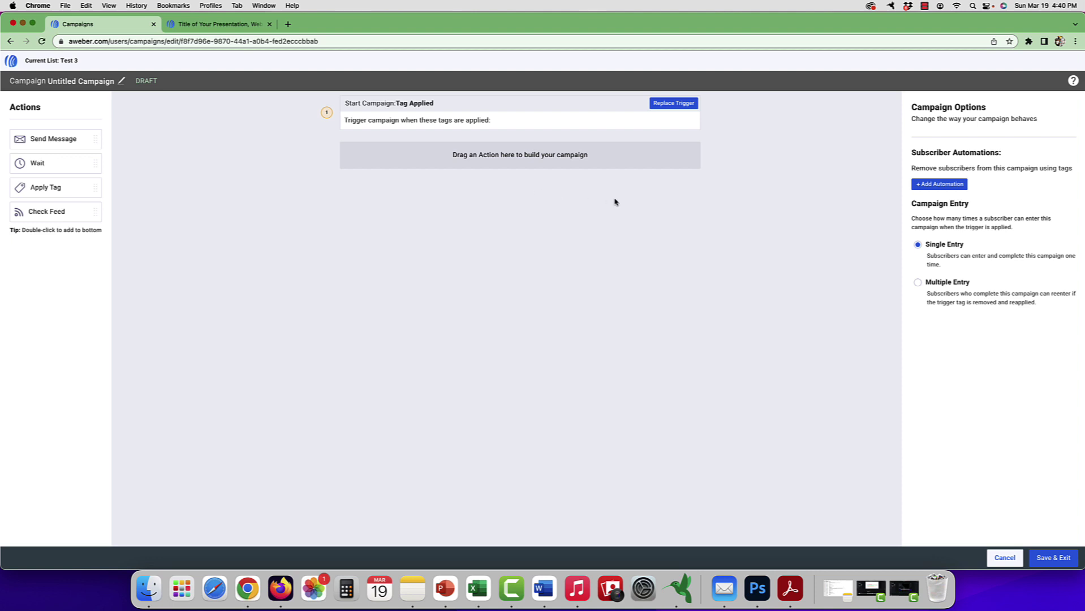
pyautogui.click(419, 120)
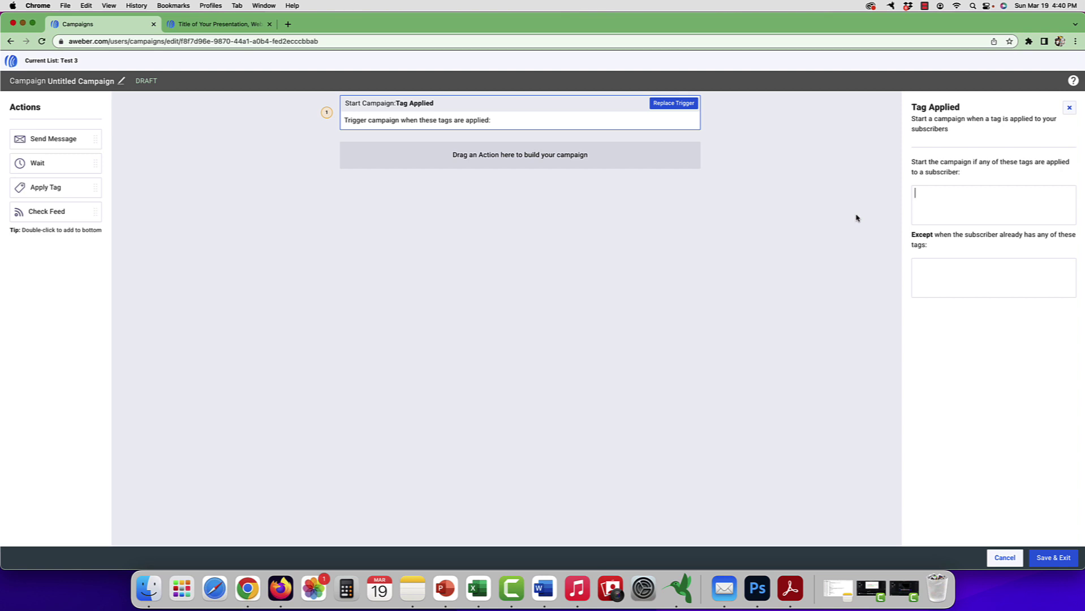
# Step: Set 'test 3' as the tag that starts the campaign when applied
pyautogui.write('test 3')
pyautogui.press('Return')
# Step: Add a Send Message step below the Tag Applied trigger and bring up its draft message list
pyautogui.moveTo(51, 141); pyautogui.dragTo(425, 162)
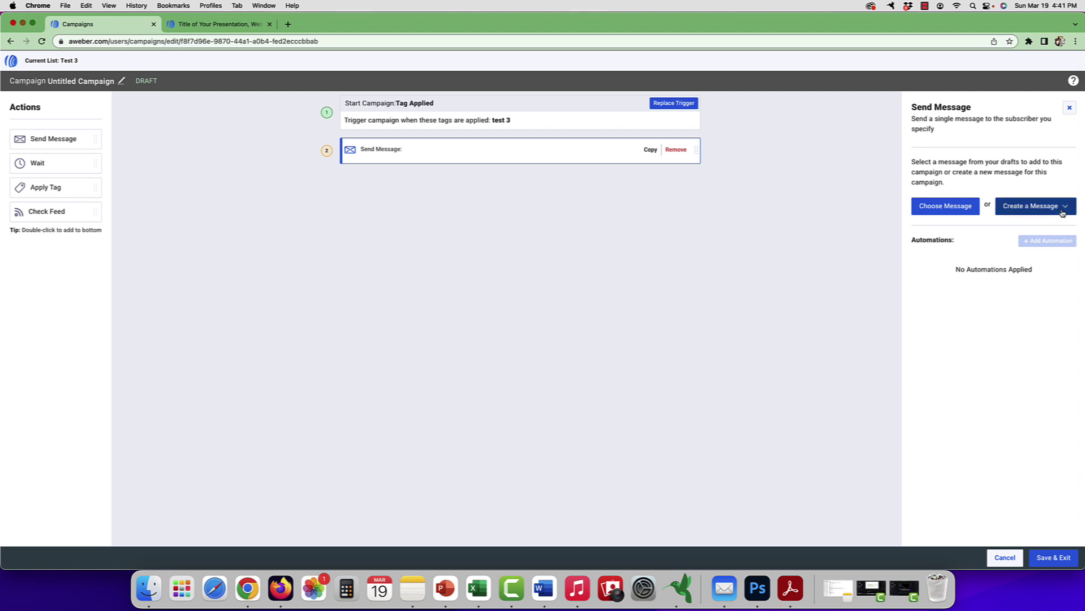
pyautogui.click(946, 212)
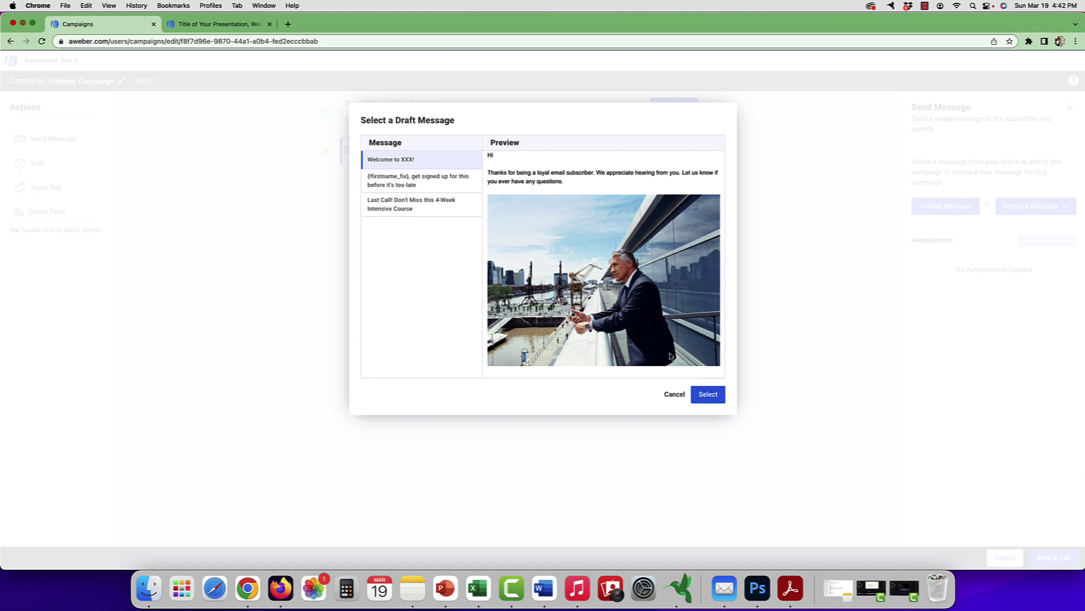
# Step: Assign the 'Welcome to XXX!' draft to step 2 and add a 1-day Wait after it
pyautogui.click(705, 398)
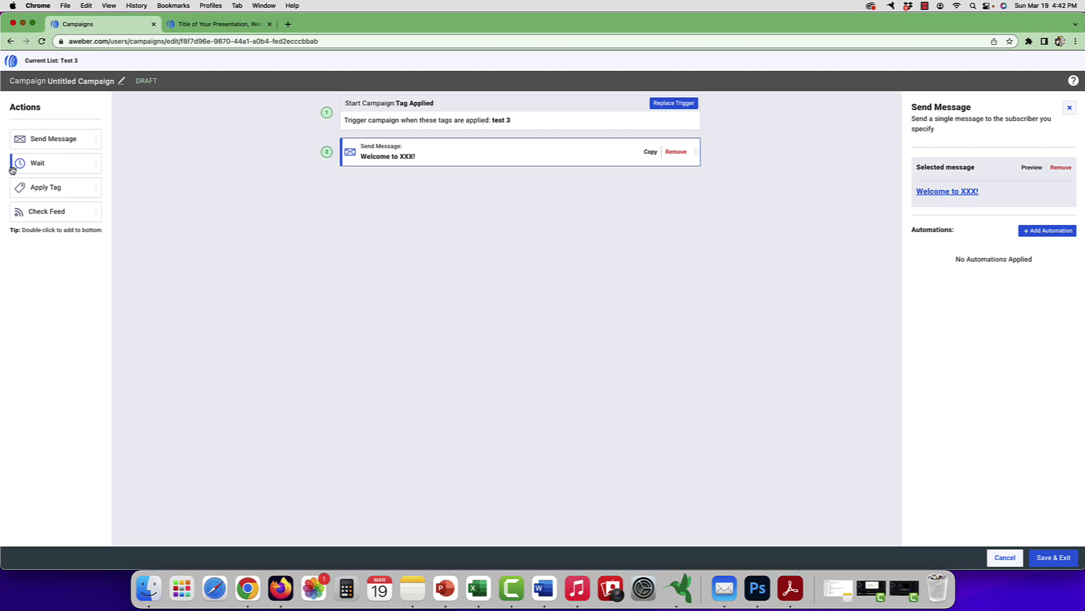
pyautogui.moveTo(29, 168); pyautogui.dragTo(388, 193)
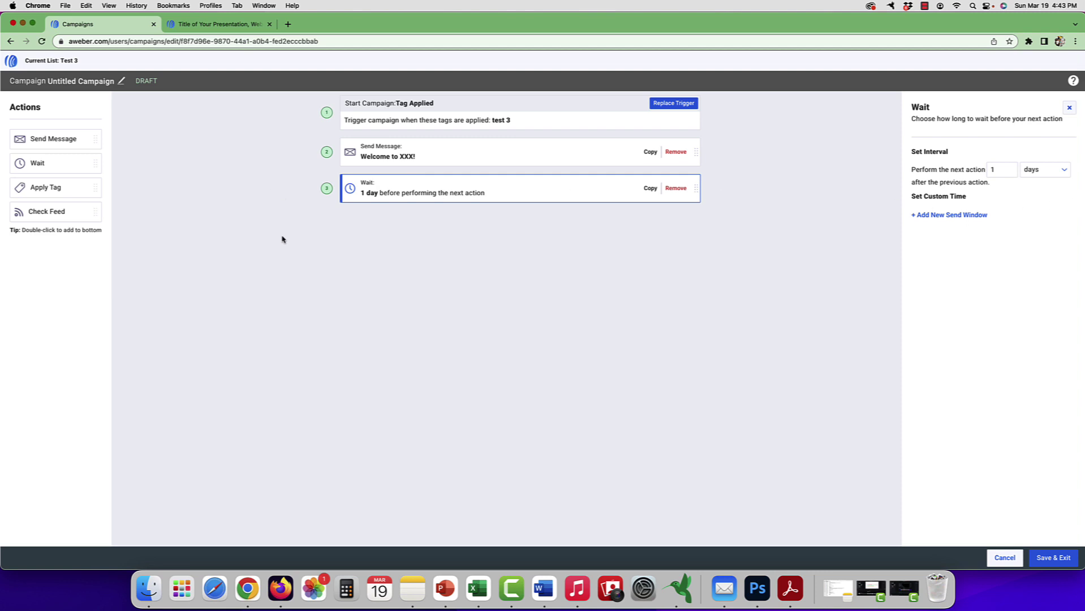
# Step: Add step 4 sending the draft '{!firstname_fix}, get signed up for this before it's too late'
pyautogui.moveTo(42, 144); pyautogui.dragTo(380, 237)
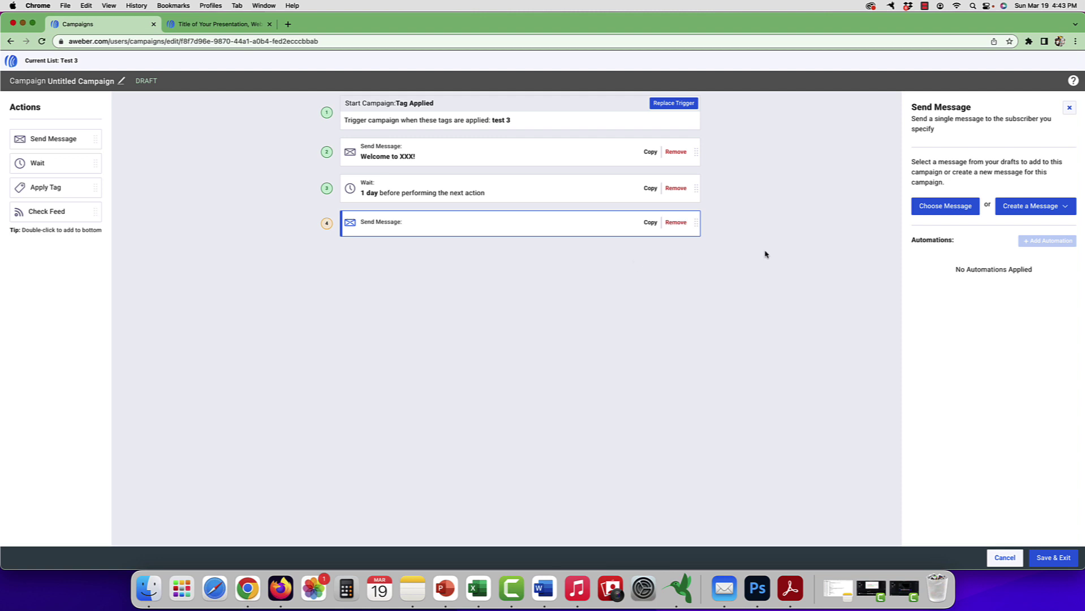
pyautogui.click(932, 208)
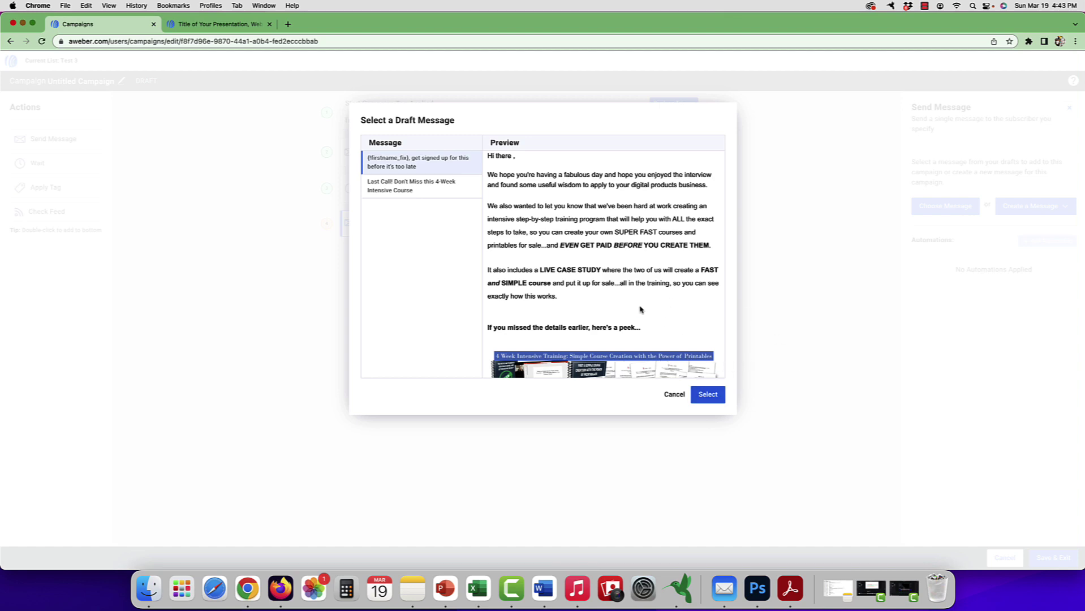
pyautogui.scroll(-15, 641, 309)
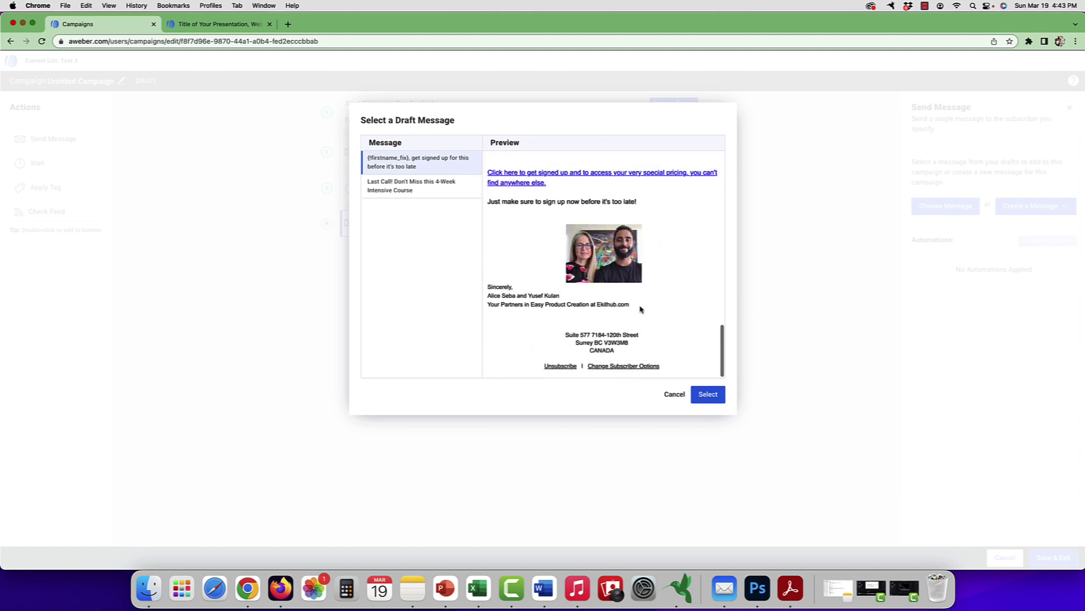
pyautogui.scroll(15, 641, 310)
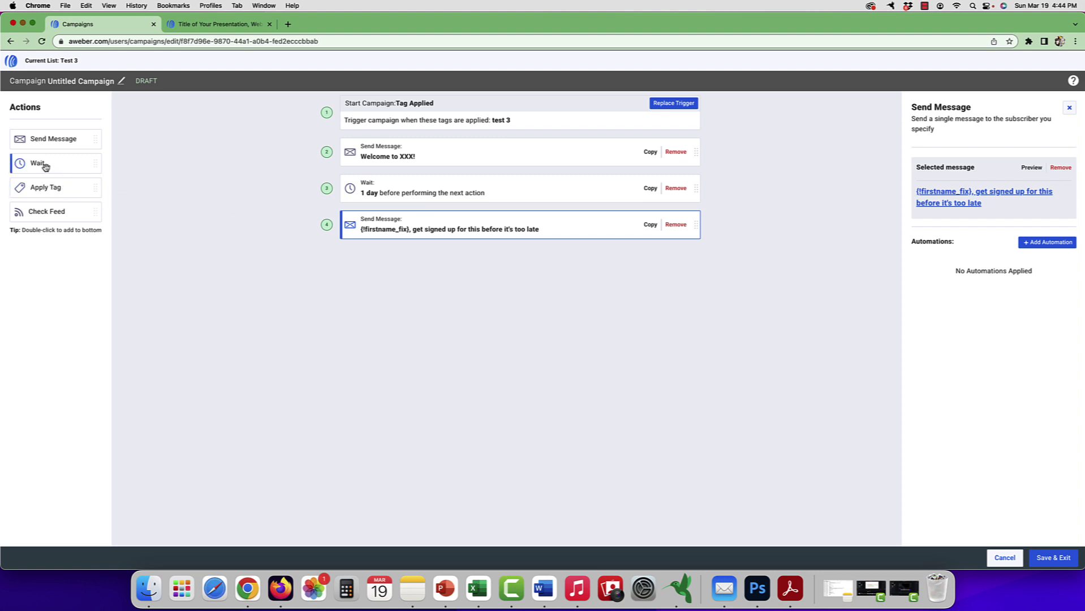
# Step: Add a Wait step after the second email, leaving its interval at 1 day
pyautogui.moveTo(46, 166); pyautogui.dragTo(383, 267)
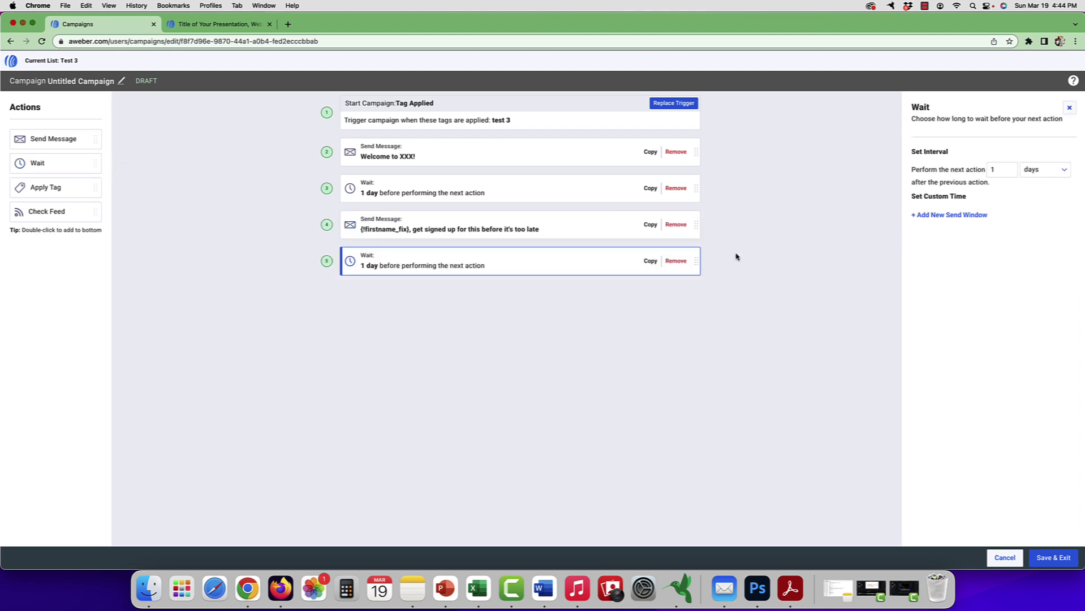
pyautogui.click(999, 168)
pyautogui.press('BackSpace')
pyautogui.write('2')
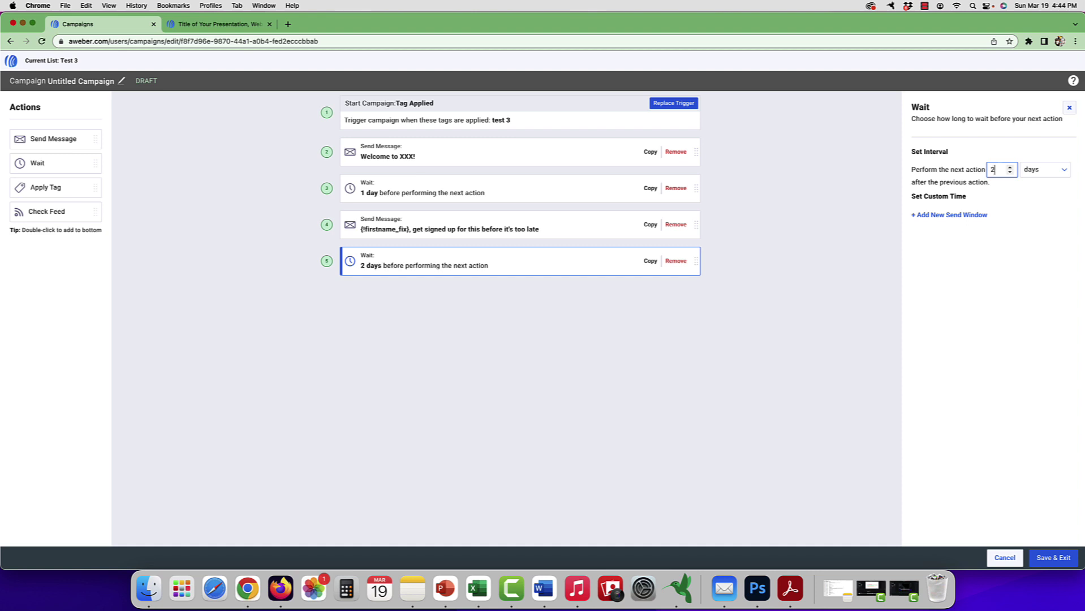
pyautogui.press('BackSpace')
pyautogui.write('1')
pyautogui.click(567, 355)
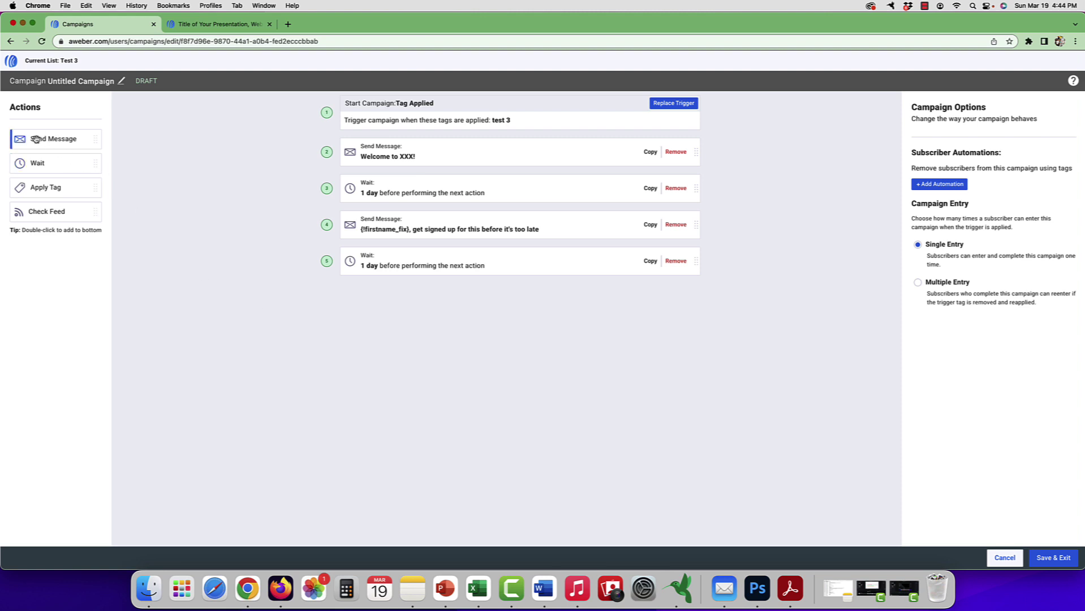
# Step: Add step 6 sending 'Last Call! Don't Miss this 4-Week Intensive Course', then append an Apply Tag step
pyautogui.moveTo(35, 138); pyautogui.dragTo(392, 301)
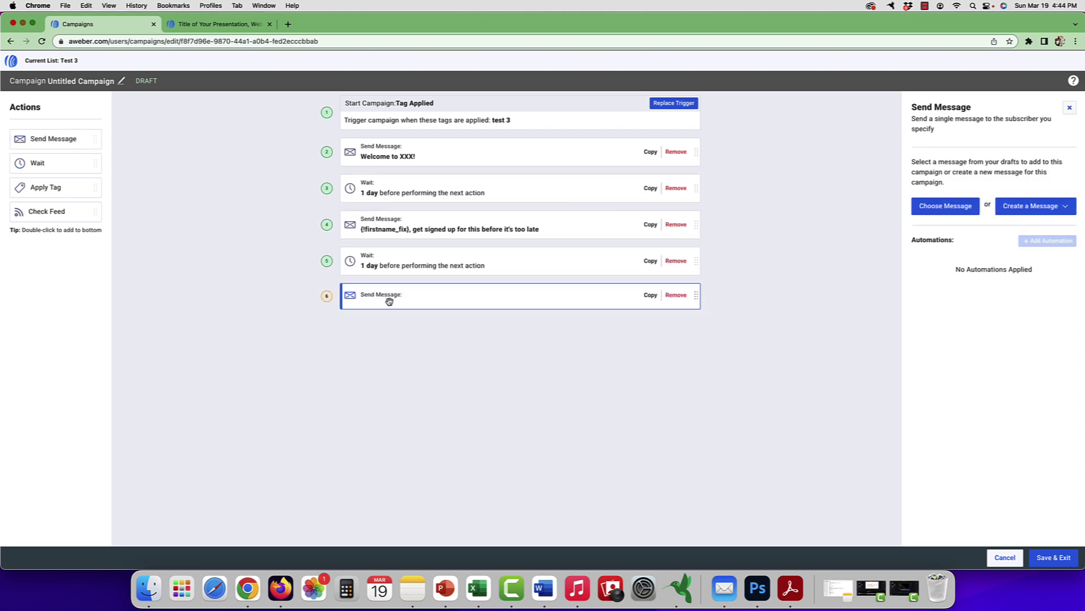
pyautogui.click(936, 212)
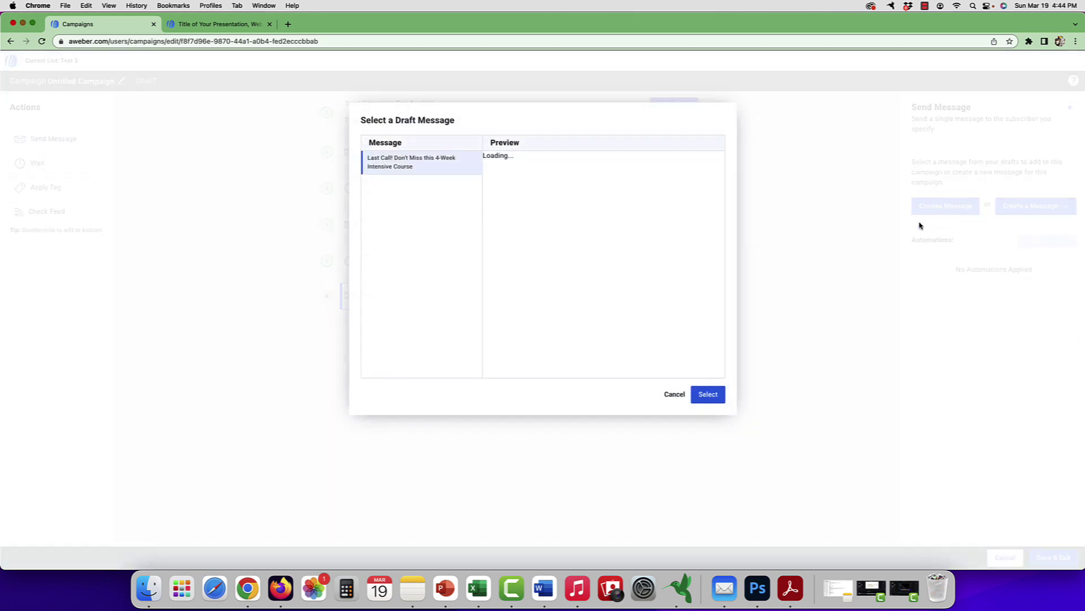
pyautogui.click(703, 390)
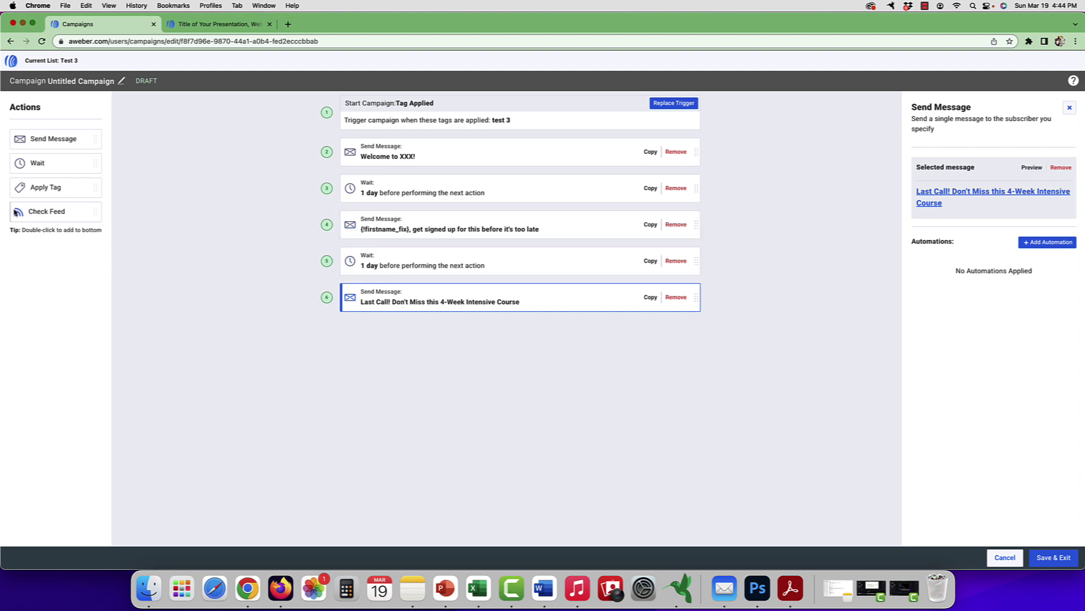
pyautogui.moveTo(35, 194); pyautogui.dragTo(376, 344)
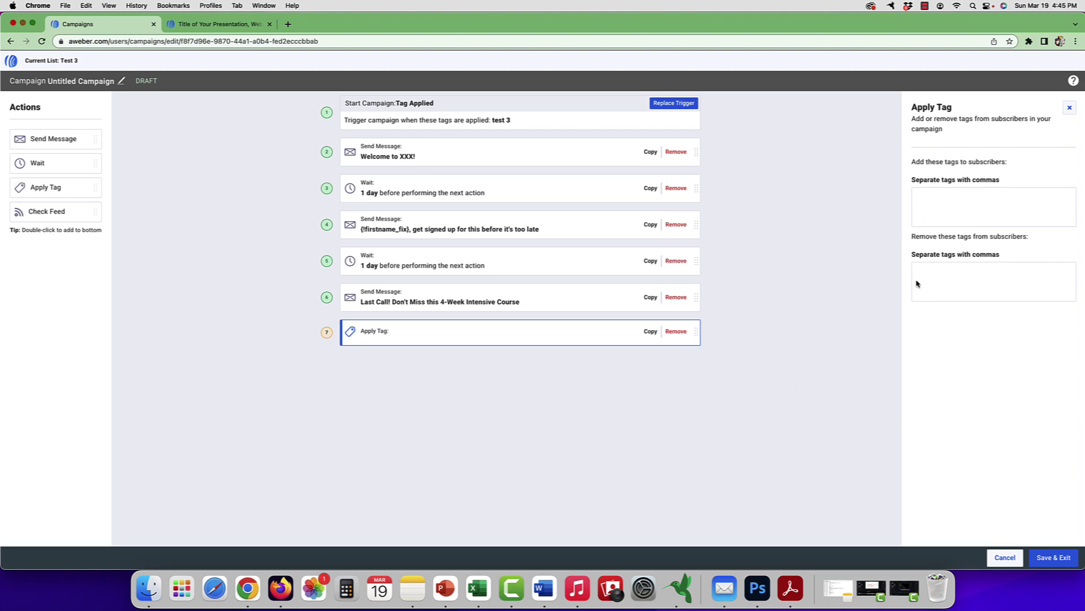
# Step: Set the final Apply Tag step to add tag 'end test 3' and remove tag 'test 3'
pyautogui.click(924, 195)
pyautogui.write('end test 3')
pyautogui.press('Return')
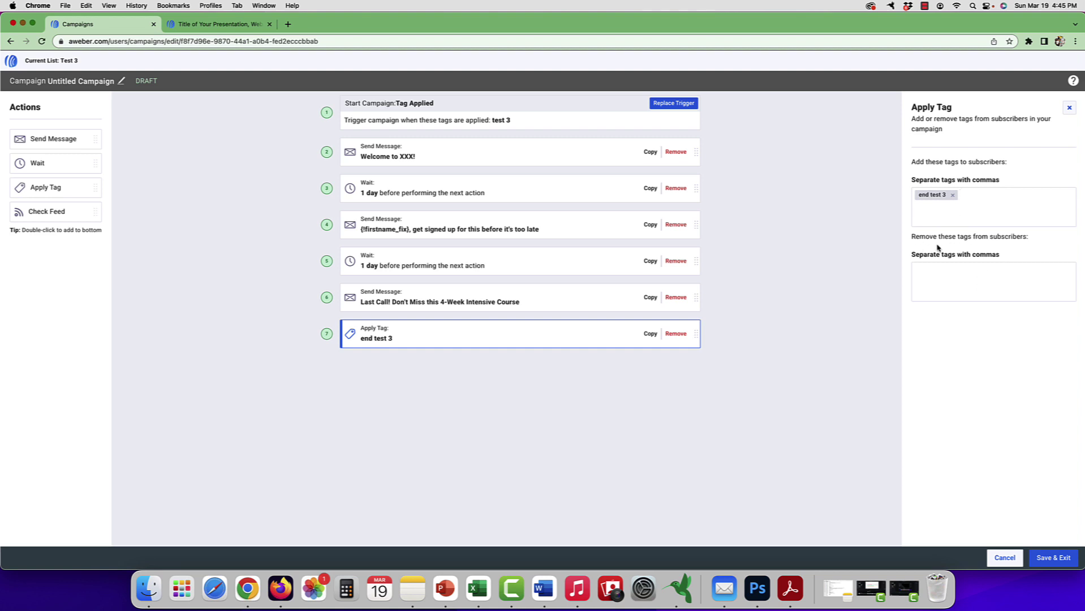
pyautogui.click(935, 280)
pyautogui.write('test 3')
pyautogui.press('Return')
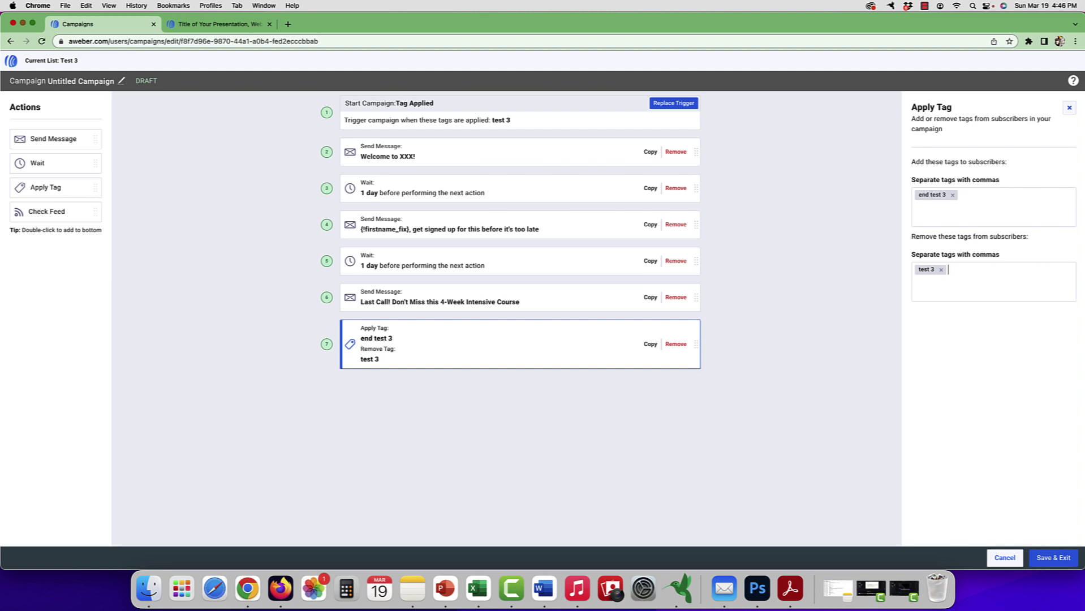
# Step: Check the trigger and step 7 settings, then clear 'test 3' from step 7's Remove tags
pyautogui.click(491, 114)
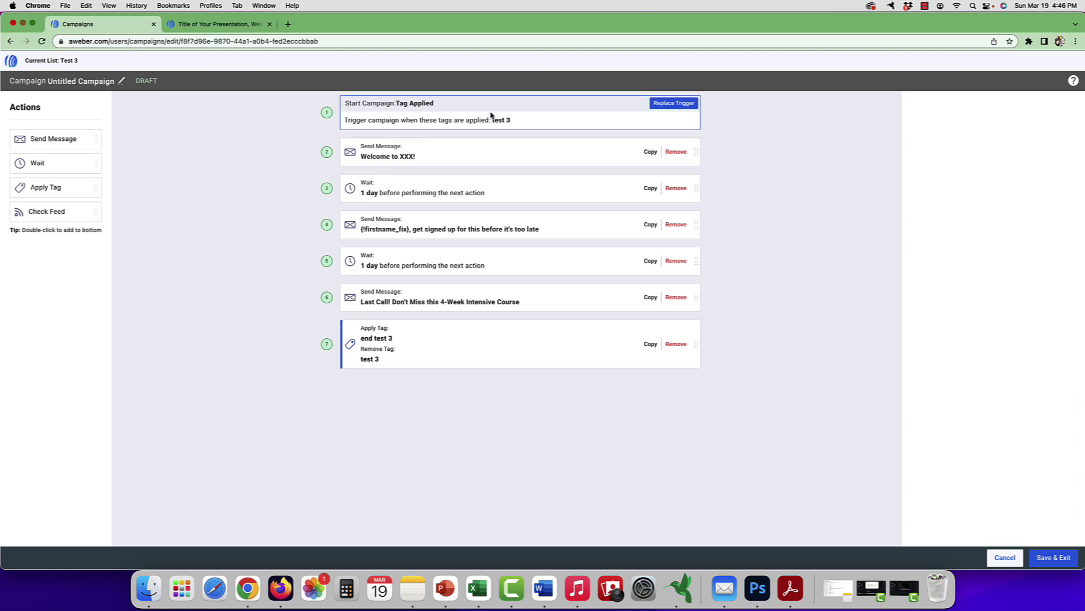
pyautogui.click(408, 342)
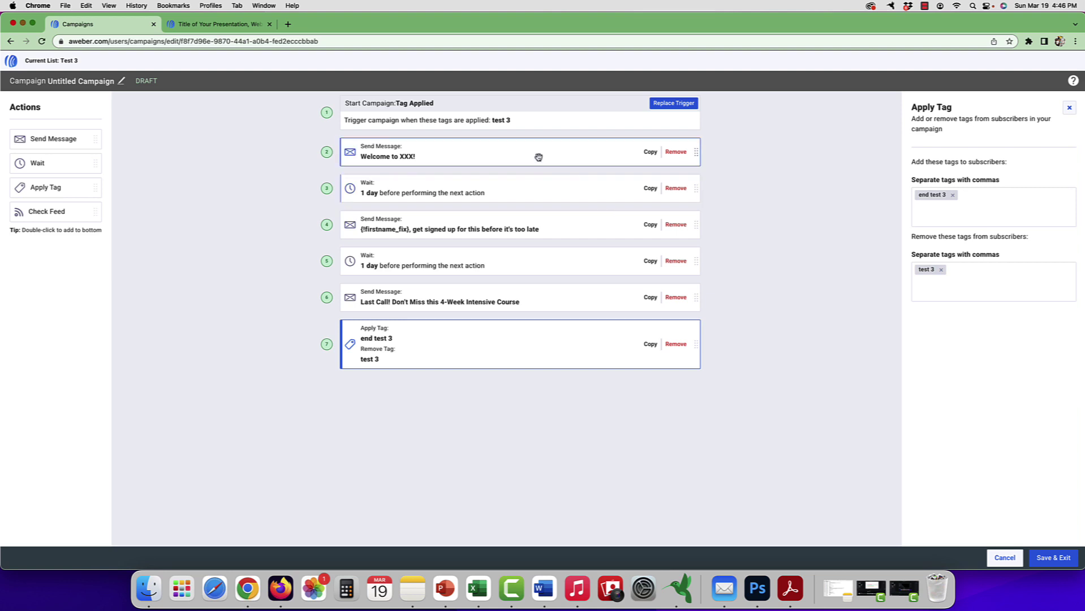
pyautogui.click(520, 123)
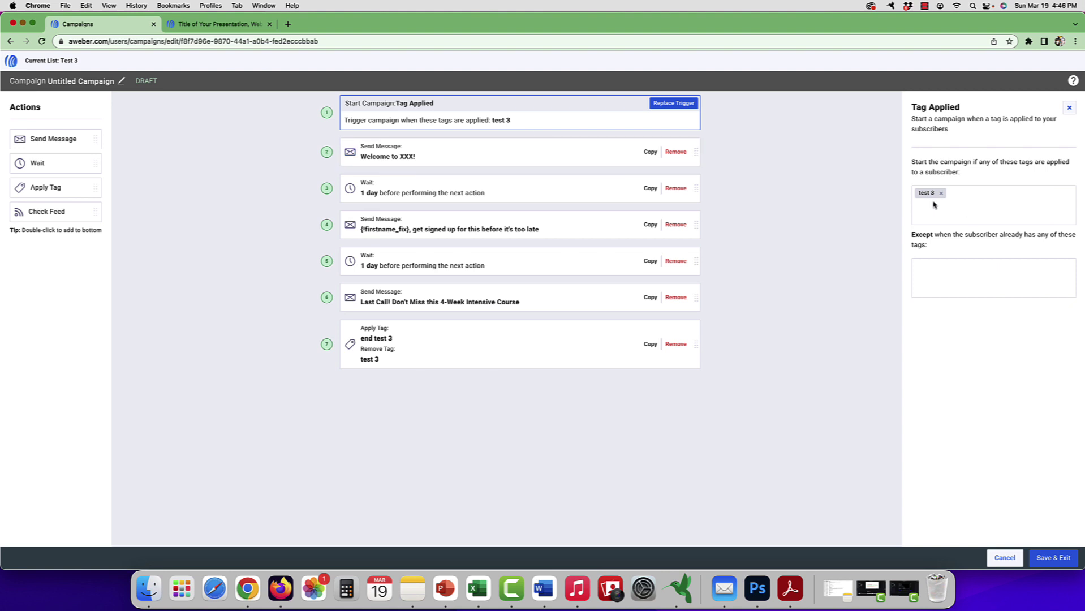
pyautogui.click(522, 339)
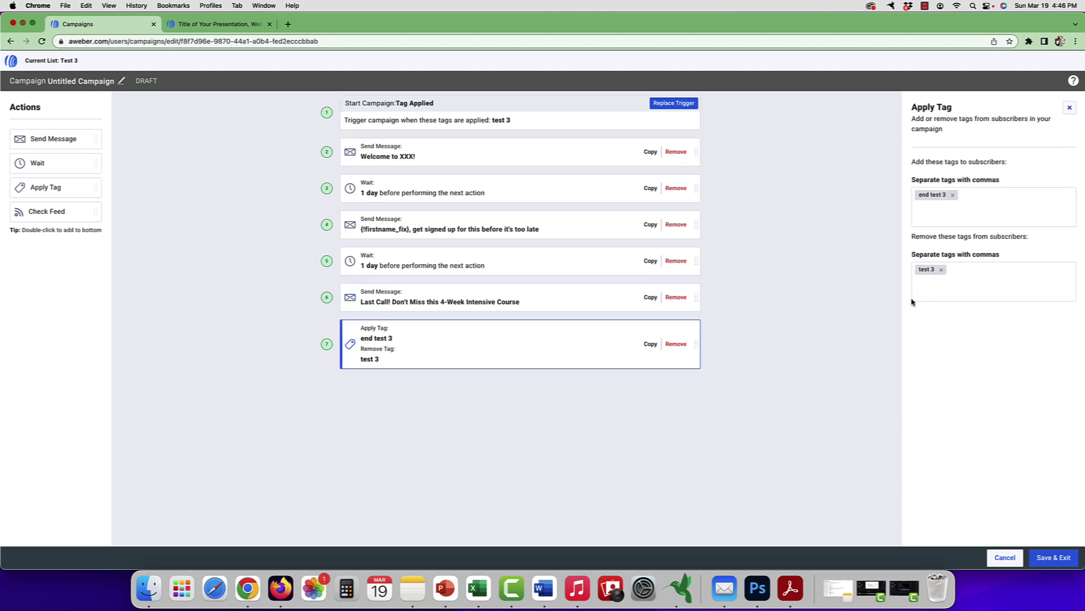
pyautogui.click(941, 269)
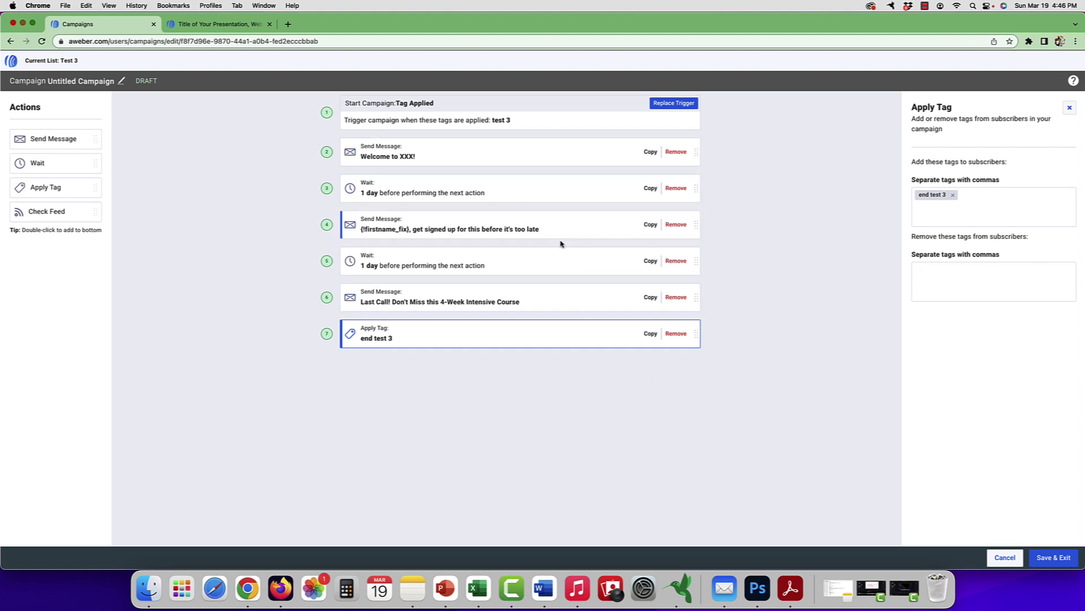
# Step: Add 'end test 3' as an exception tag on the Tag Applied trigger
pyautogui.click(533, 120)
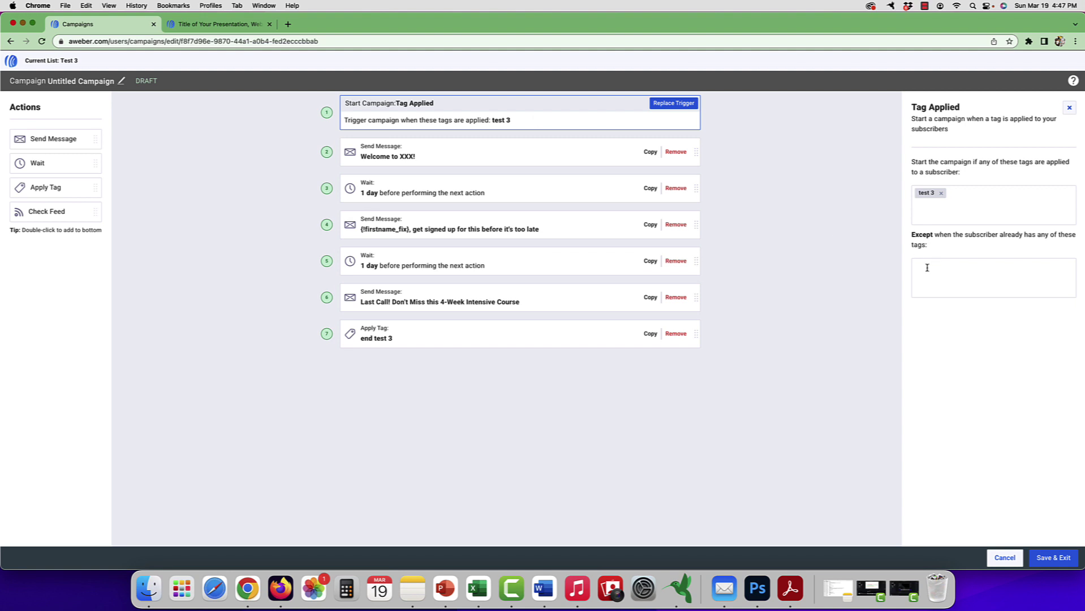
pyautogui.write('end test 3')
pyautogui.press('Return')
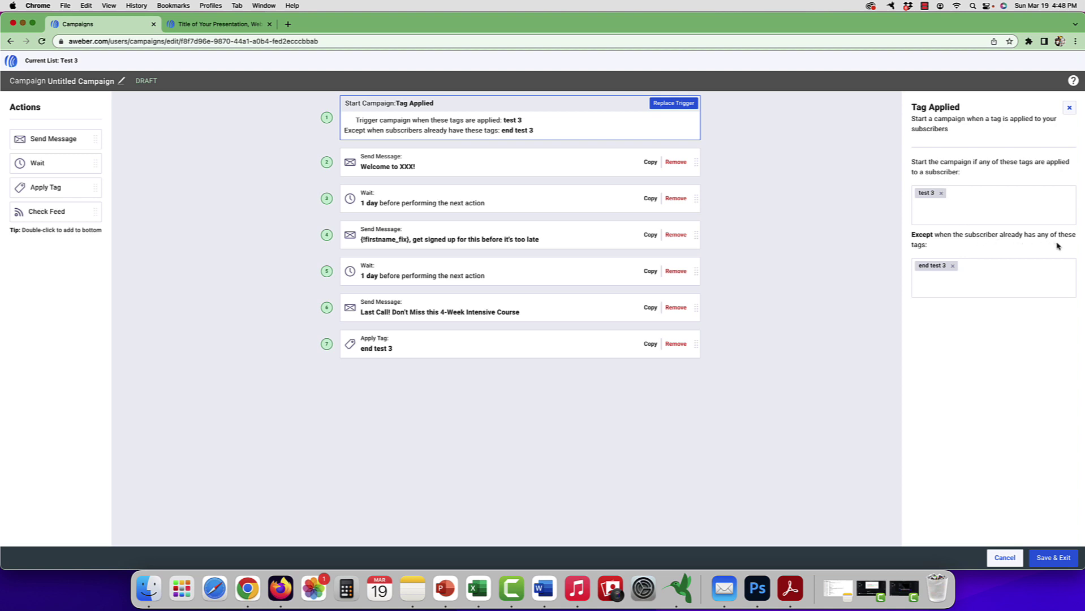
pyautogui.click(965, 272)
# Step: Name the campaign 'Test 3', then save and exit to the Campaigns list
pyautogui.click(976, 271)
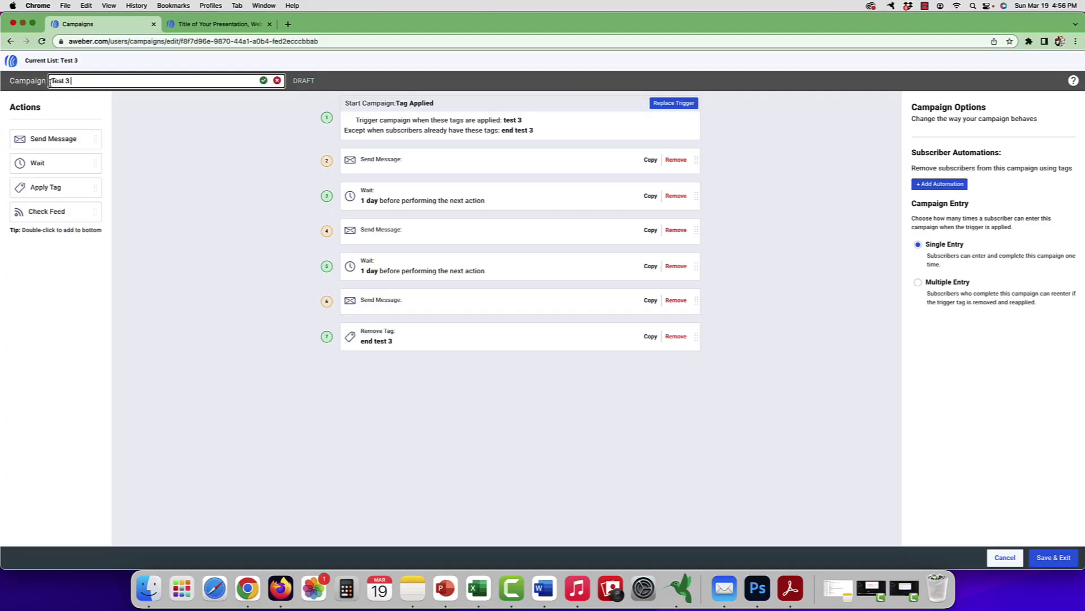
pyautogui.moveTo(77, 83); pyautogui.dragTo(50, 82)
pyautogui.click(1051, 558)
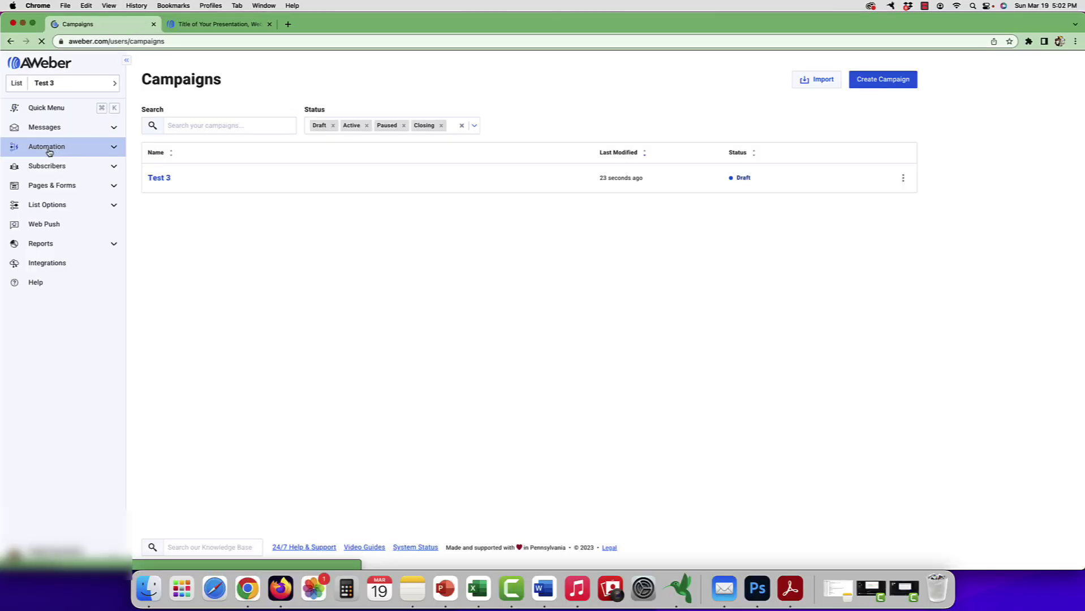
# Step: Activate the Test 3 campaign from the Campaigns list, then bring up the landing page tab
pyautogui.click(49, 151)
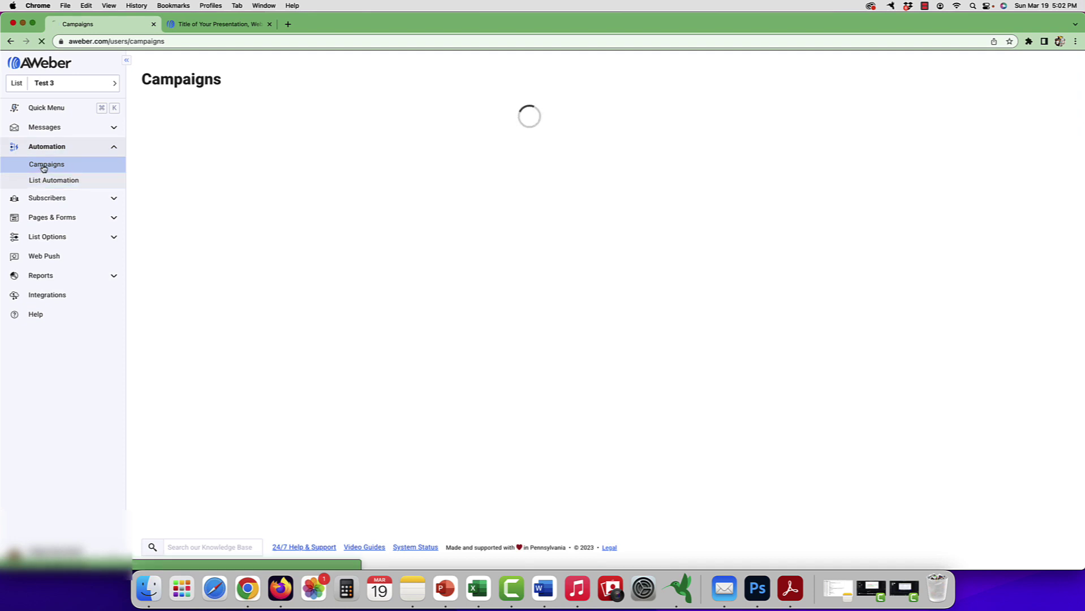
pyautogui.click(44, 169)
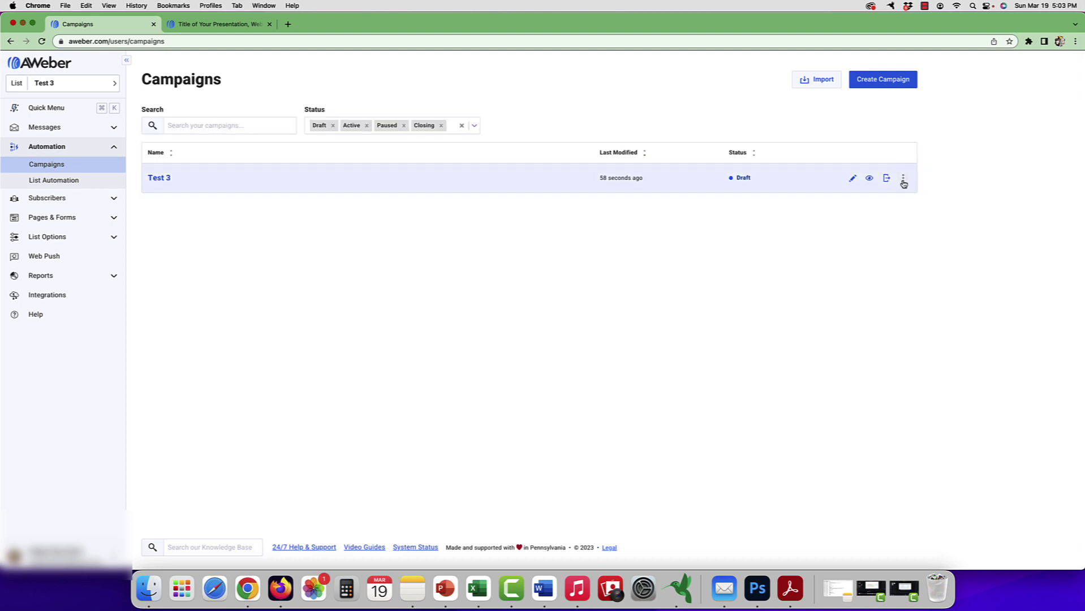
pyautogui.click(903, 179)
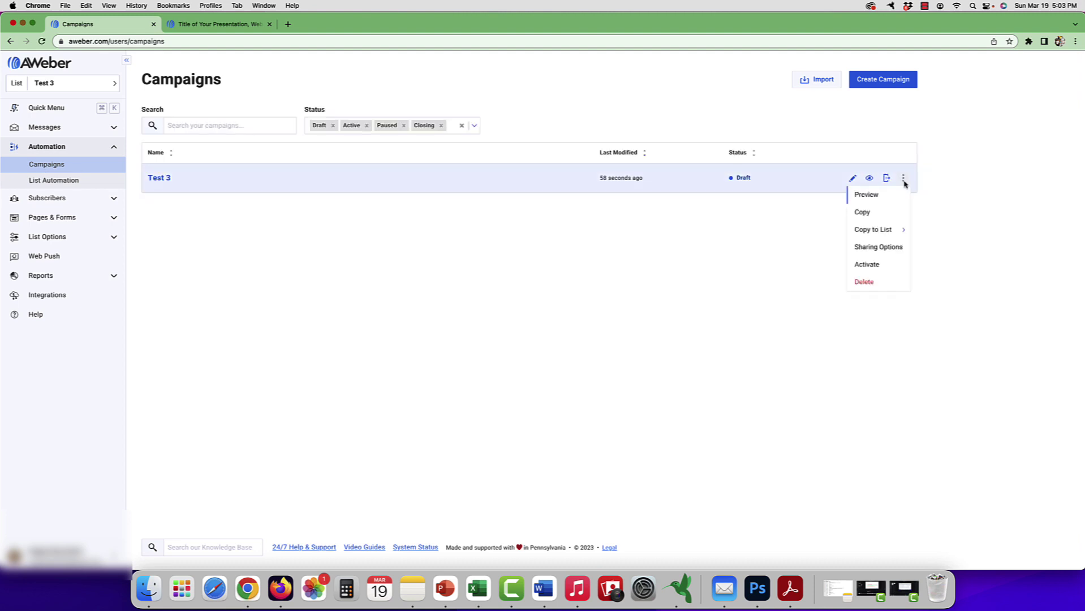
pyautogui.click(867, 265)
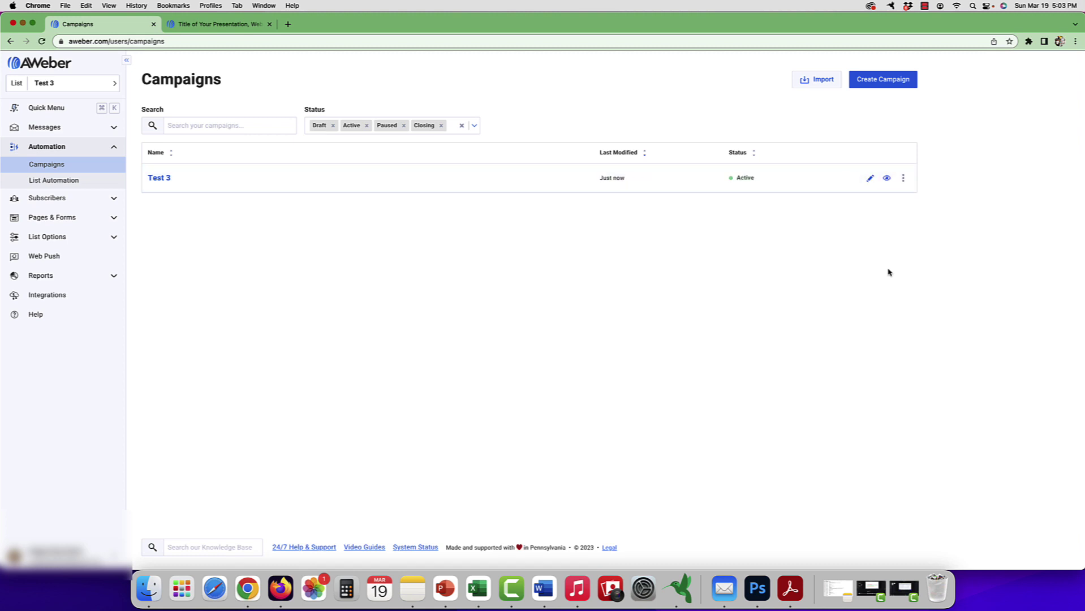
pyautogui.click(255, 28)
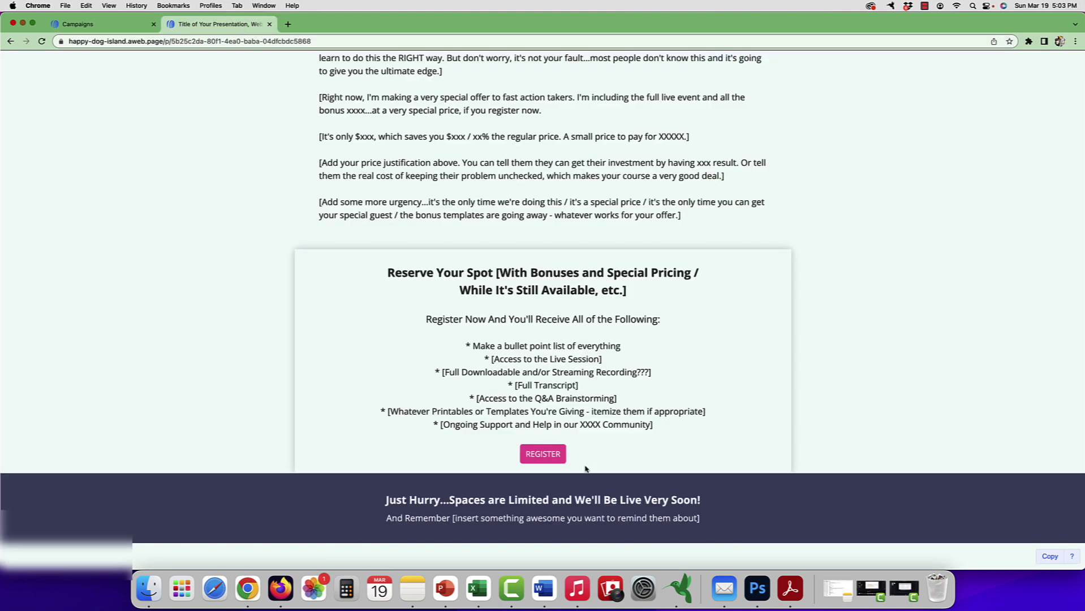
# Step: Open the landing page's registration order form to check the $20.00 'test 3' product, then return to Campaigns
pyautogui.click(553, 452)
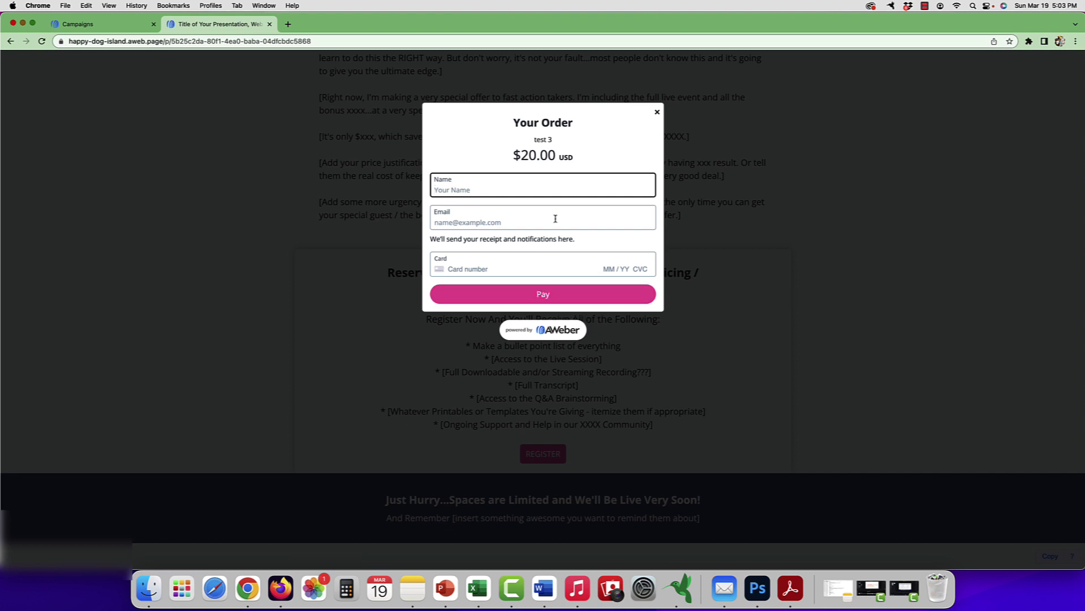
pyautogui.moveTo(554, 143); pyautogui.dragTo(524, 144)
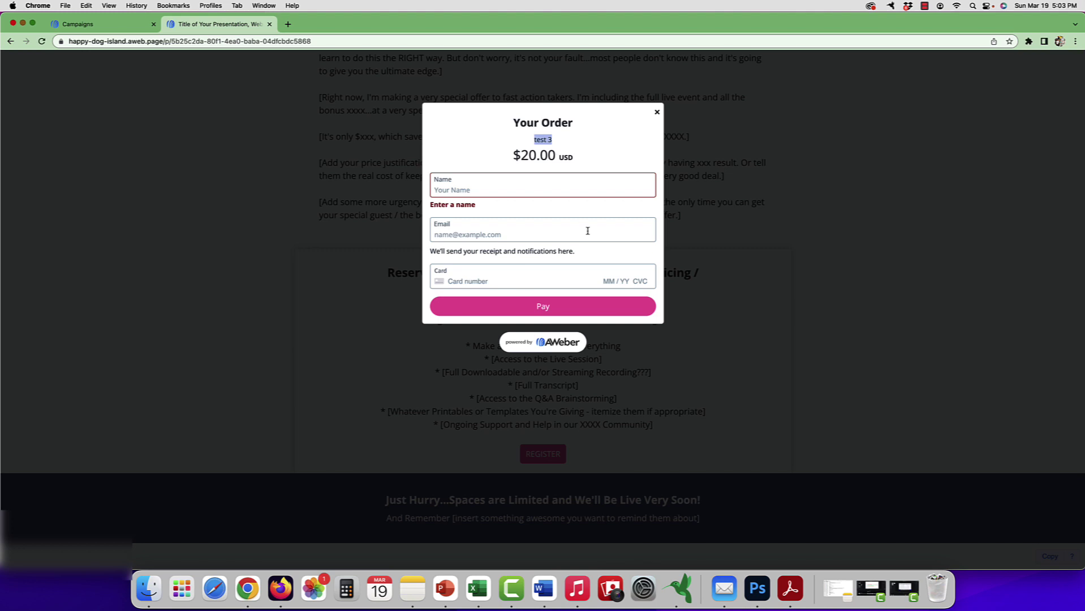
pyautogui.click(105, 24)
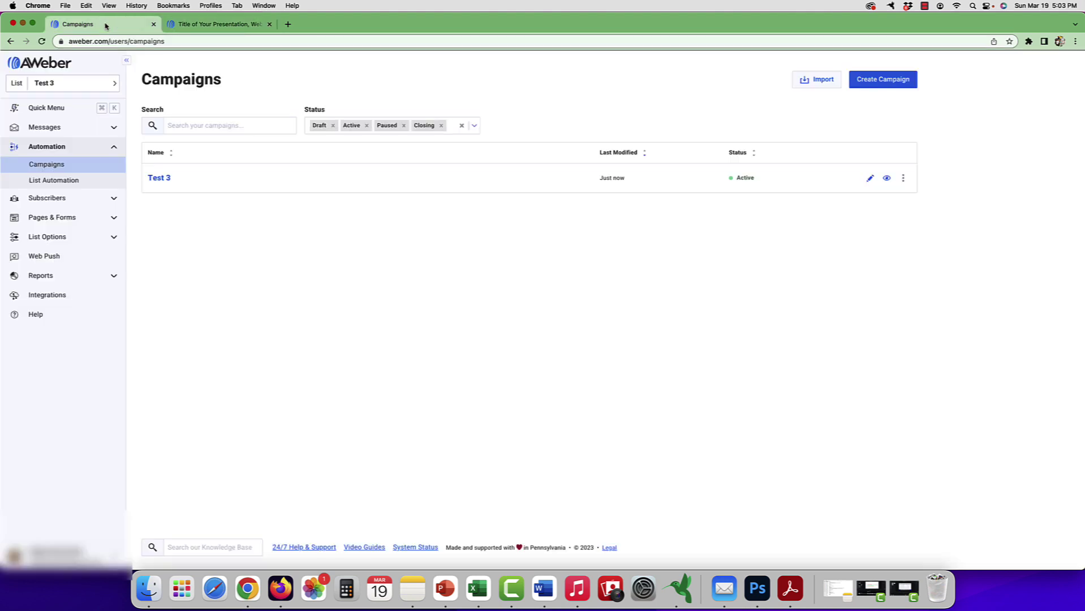
# Step: Open the Test 3 campaign and move the 'end test 3' chip from Remove to Add tags
pyautogui.click(158, 179)
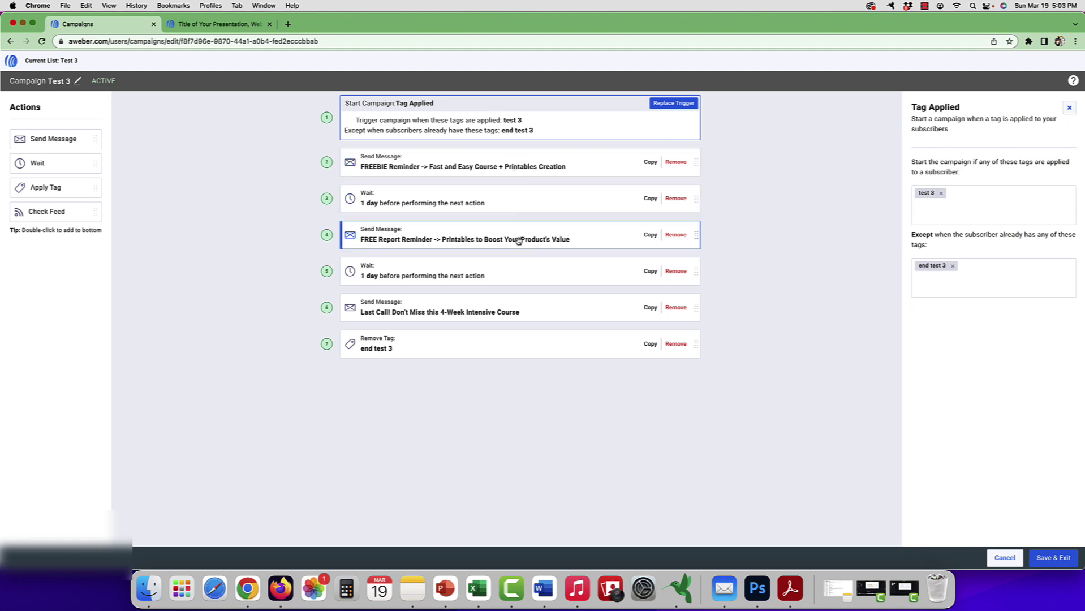
pyautogui.click(424, 354)
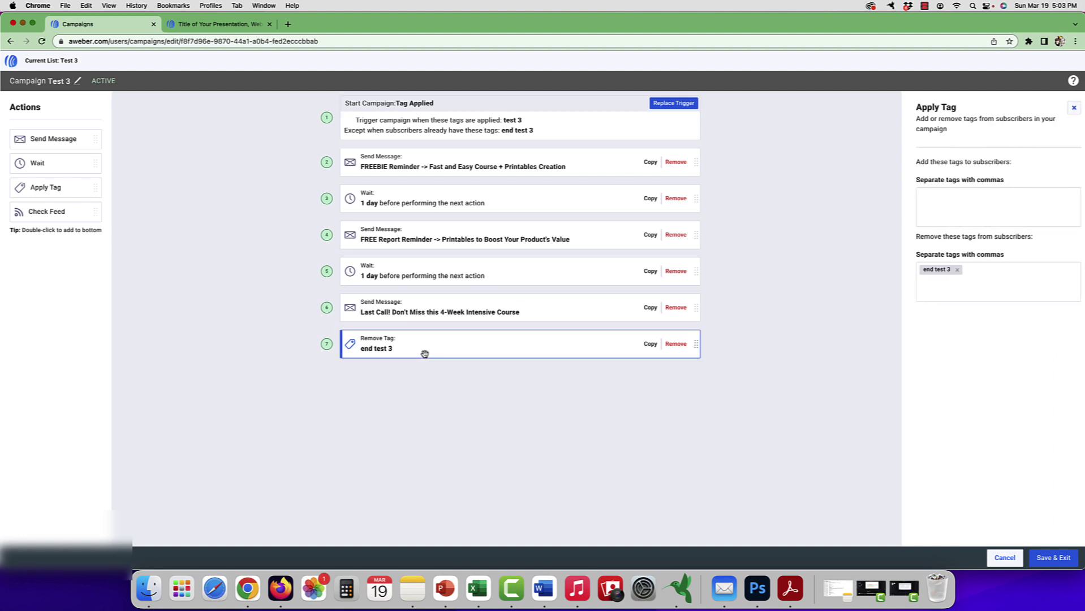
pyautogui.moveTo(931, 267); pyautogui.dragTo(949, 218)
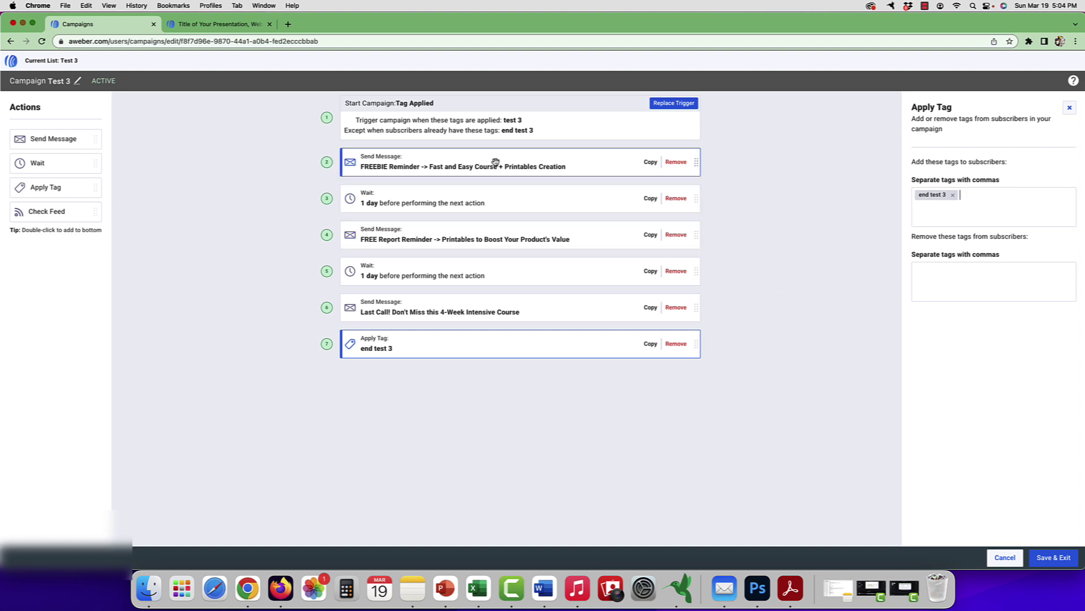
pyautogui.moveTo(495, 163); pyautogui.dragTo(512, 200)
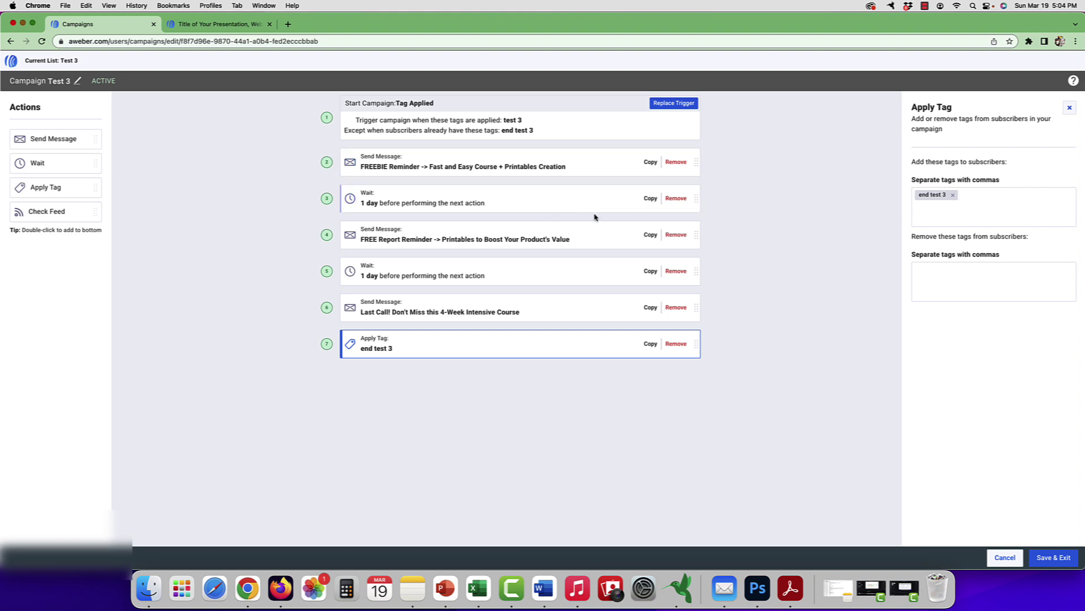
pyautogui.click(469, 121)
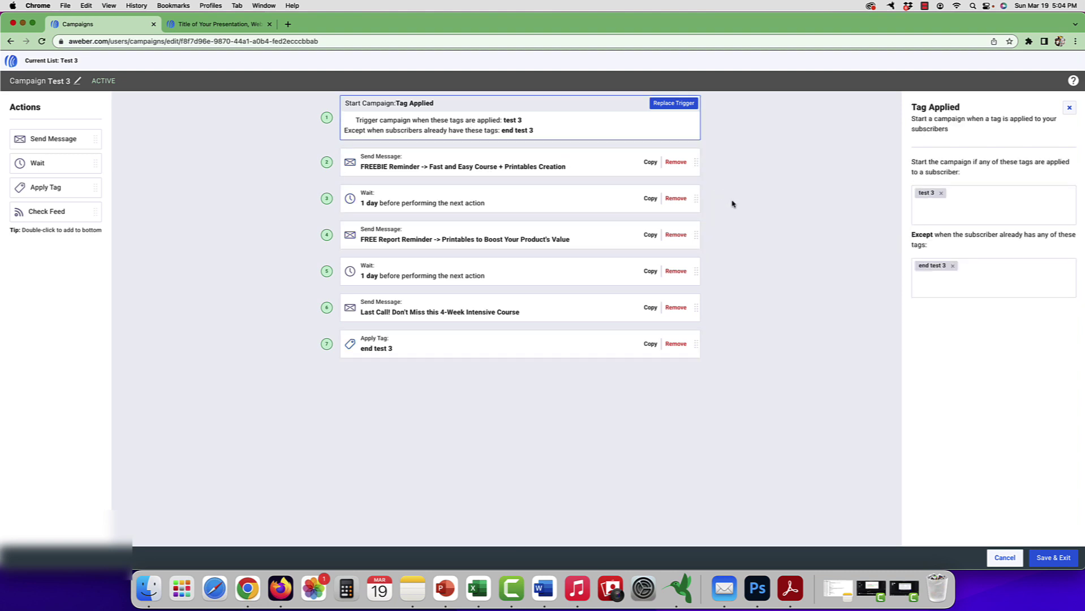